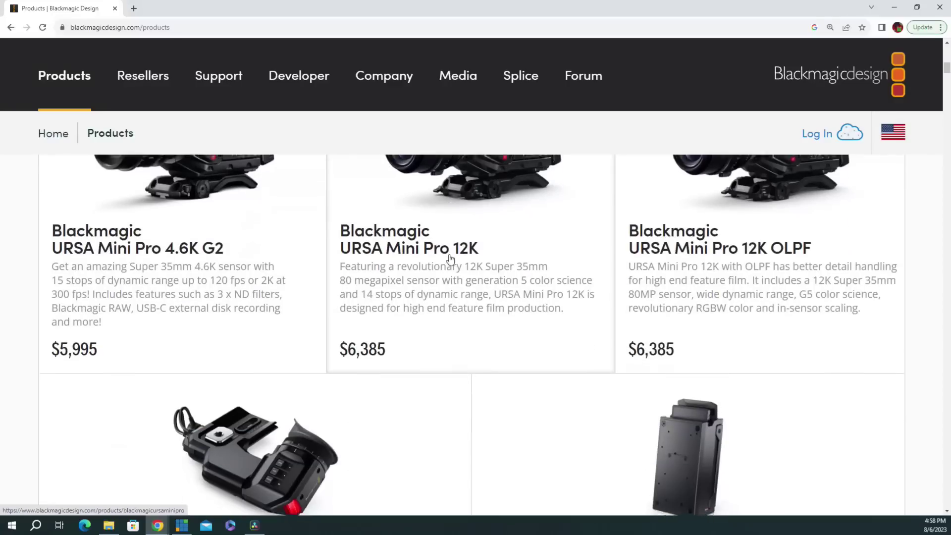
- Open the DaVinci Resolve and Fusion Software product family and compare the DaVinci Resolve and DaVinci Resolve Studio listings
scroll(450, 258, "up", 5)
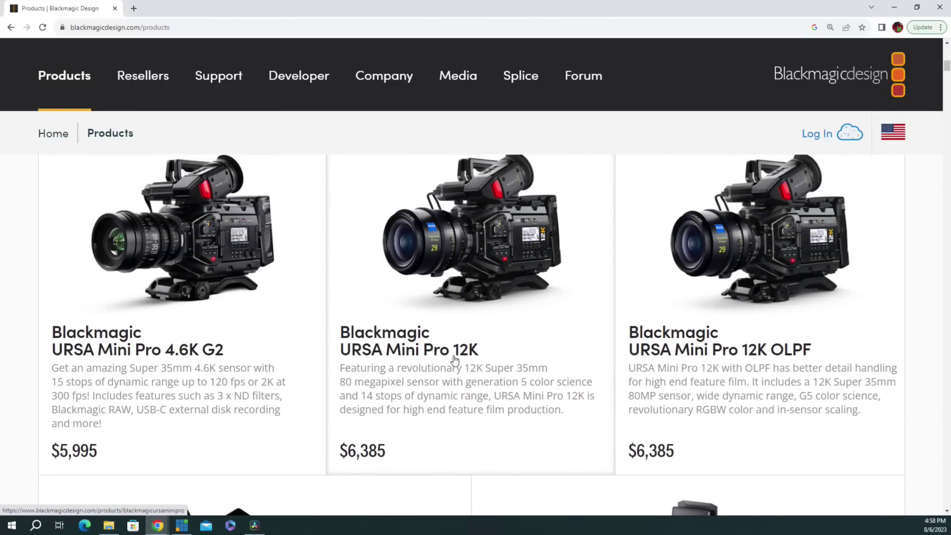
scroll(467, 309, "up", 3)
scroll(468, 308, "up", 9)
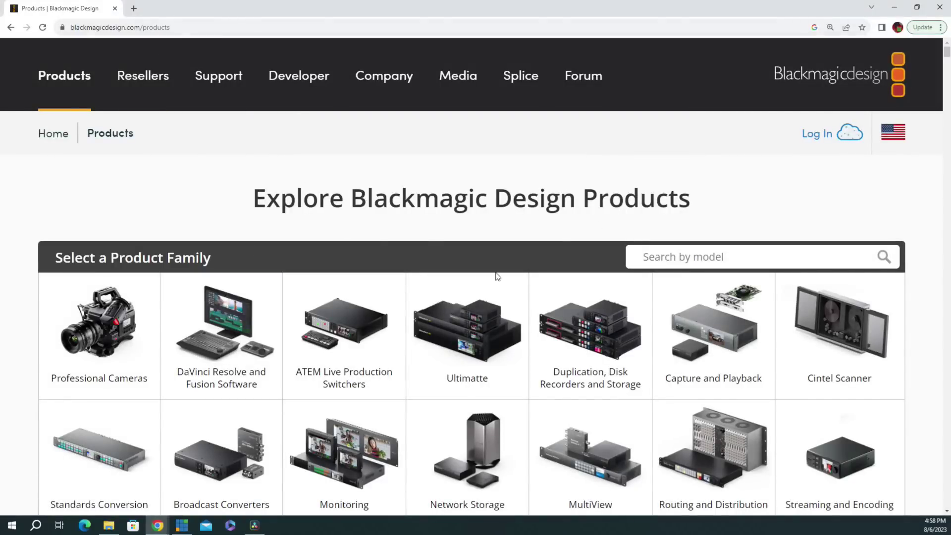
left_click(228, 356)
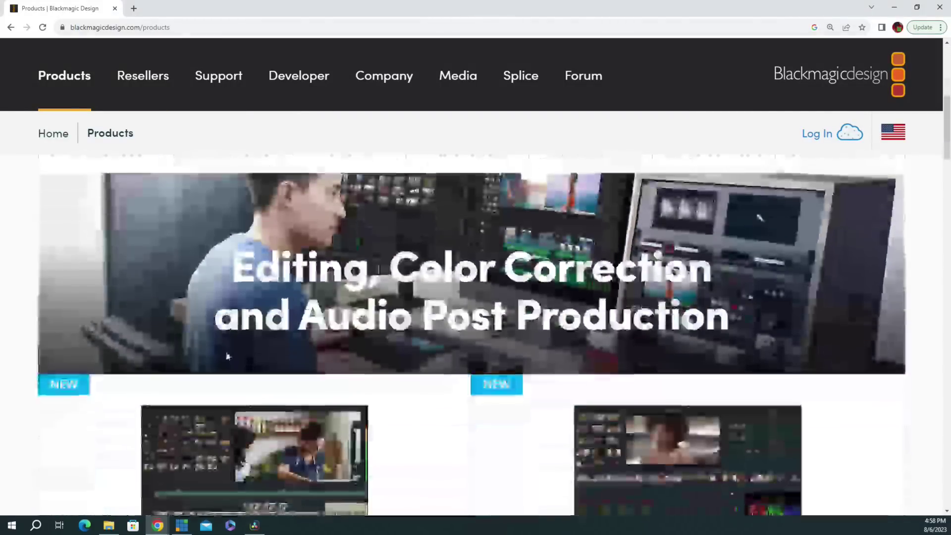
scroll(228, 352, "down", 6)
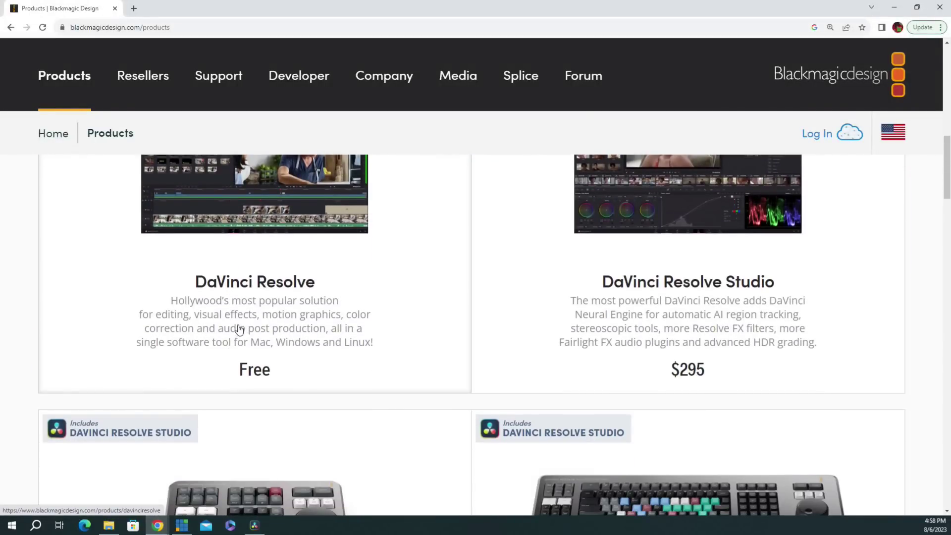
scroll(578, 342, "up", 2)
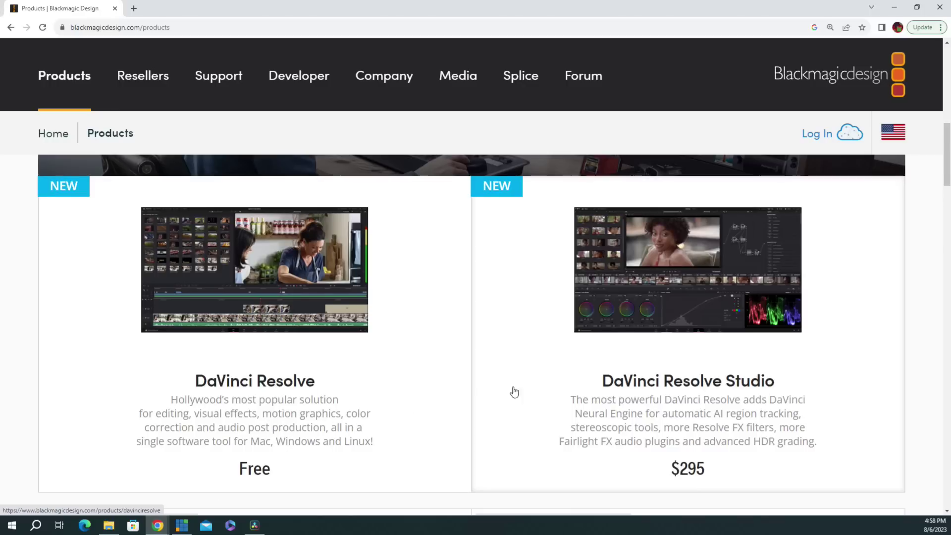
scroll(531, 388, "down", 1)
scroll(535, 388, "up", 1)
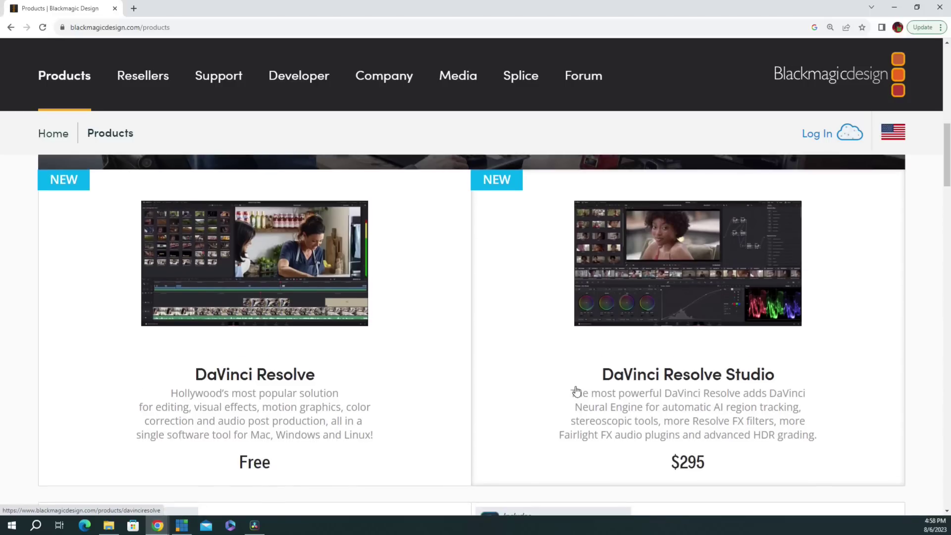
- Look through the DaVinci Resolve editing keyboards, color panels and Fairlight consoles, then return to the DaVinci Resolve software listings
scroll(574, 389, "down", 4)
scroll(590, 384, "down", 4)
scroll(591, 384, "up", 4)
scroll(589, 386, "down", 3)
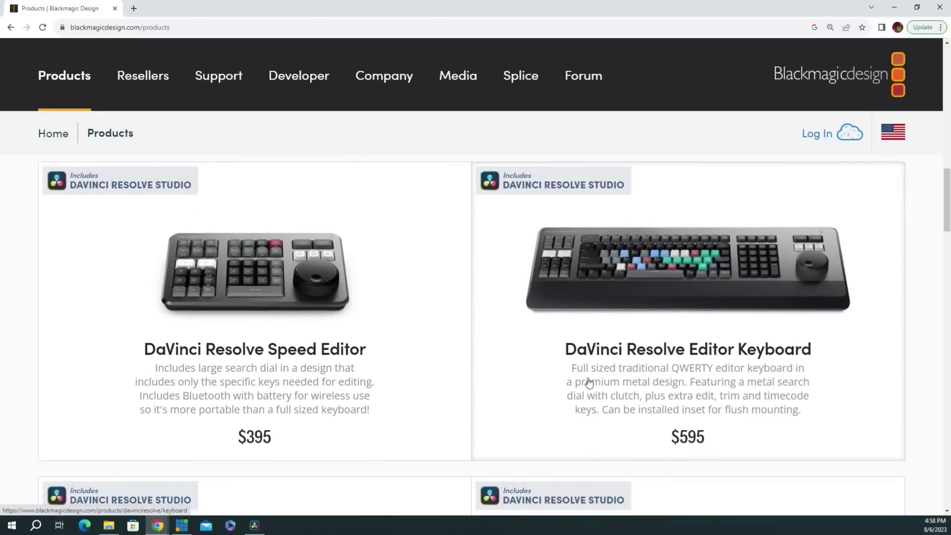
scroll(590, 386, "up", 6)
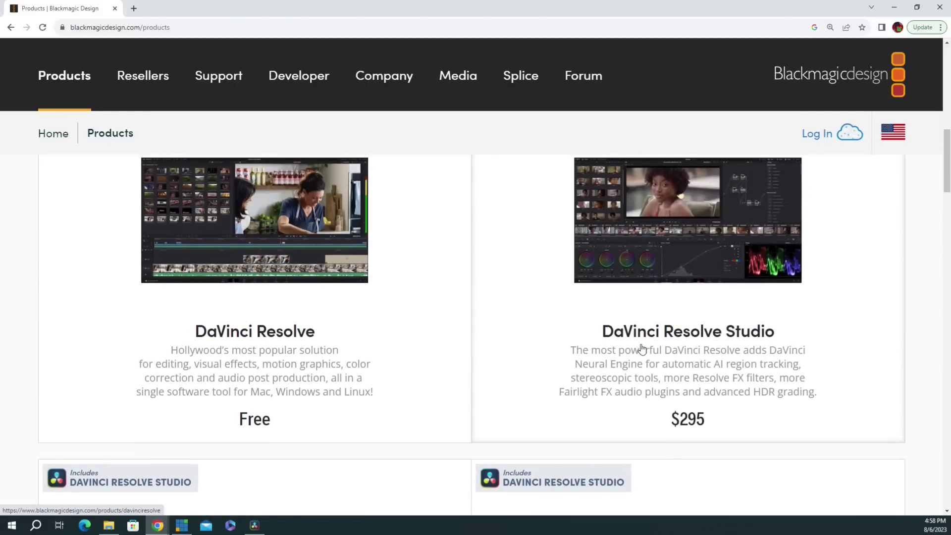
scroll(582, 393, "down", 8)
scroll(576, 392, "down", 4)
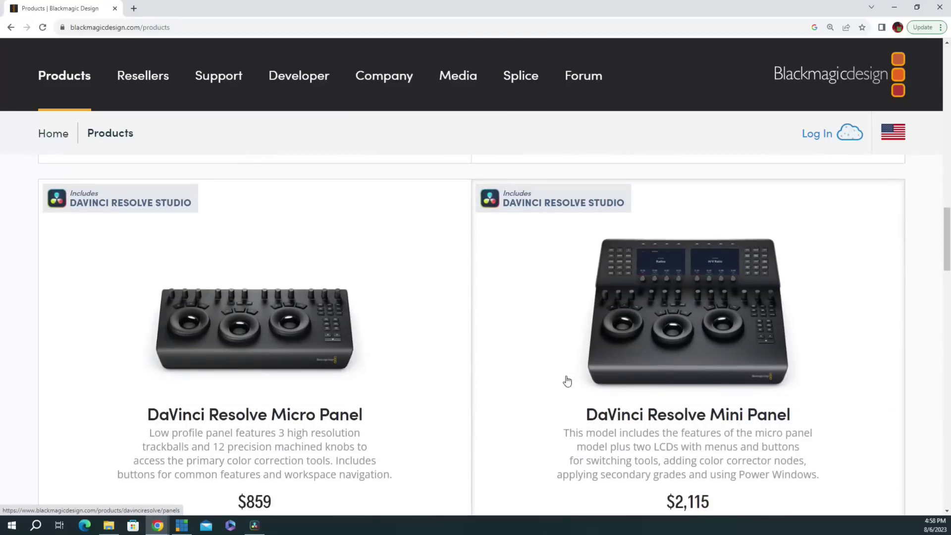
scroll(544, 362, "down", 7)
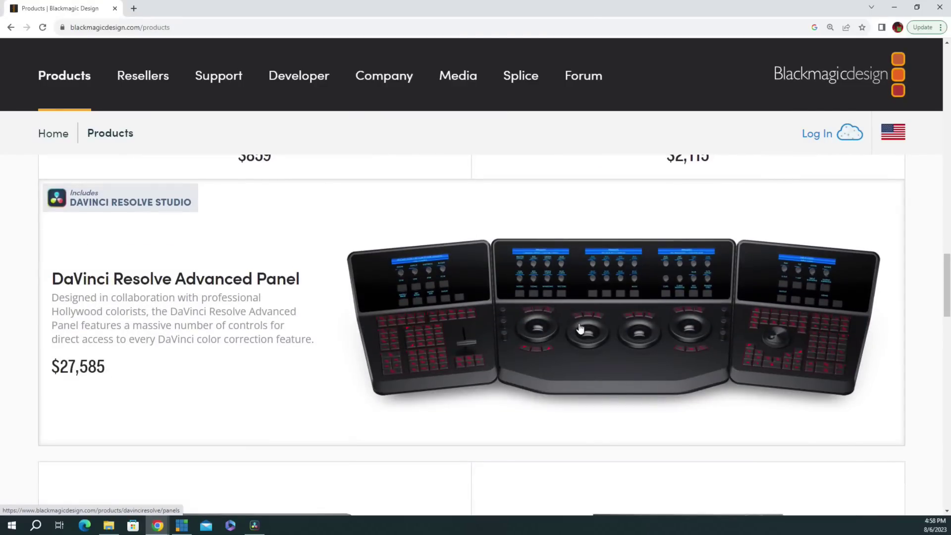
scroll(535, 342, "down", 4)
scroll(536, 343, "down", 7)
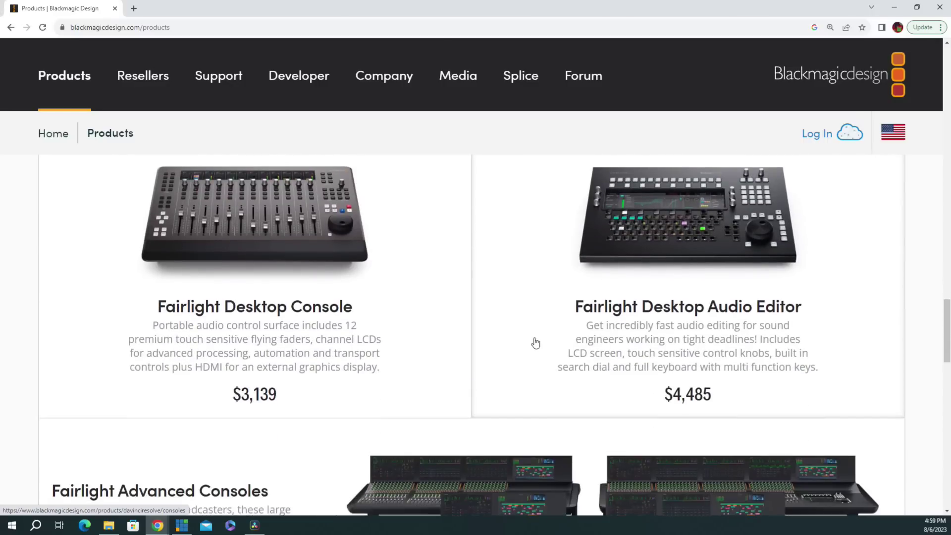
scroll(535, 343, "down", 9)
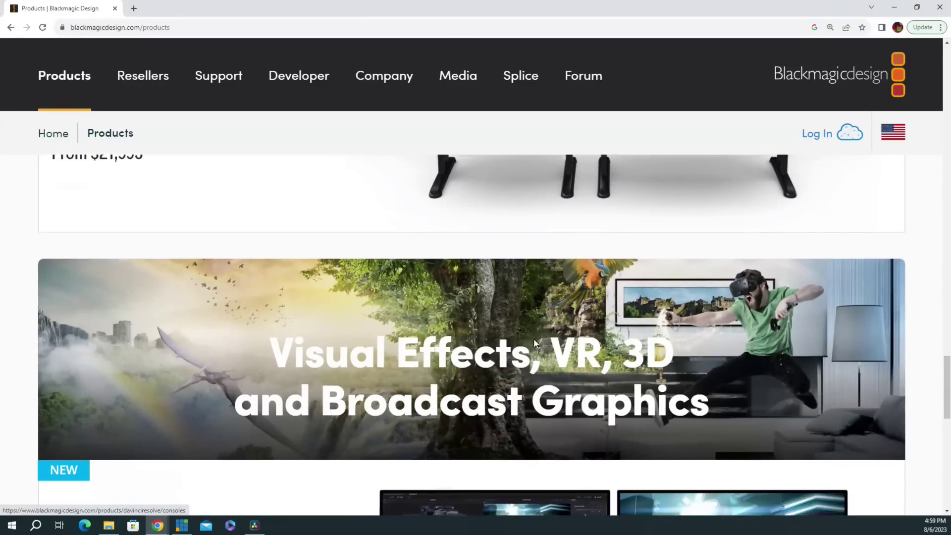
scroll(534, 340, "up", 20)
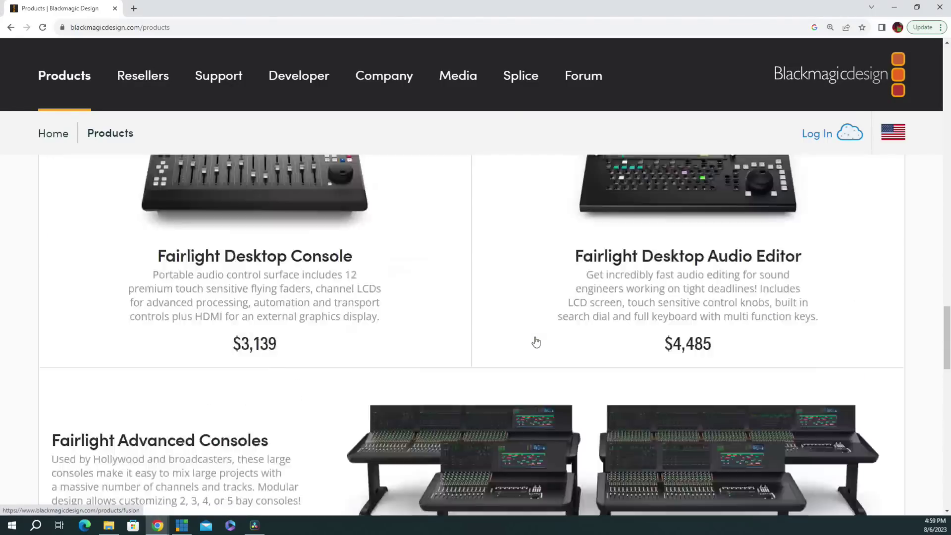
scroll(535, 342, "up", 12)
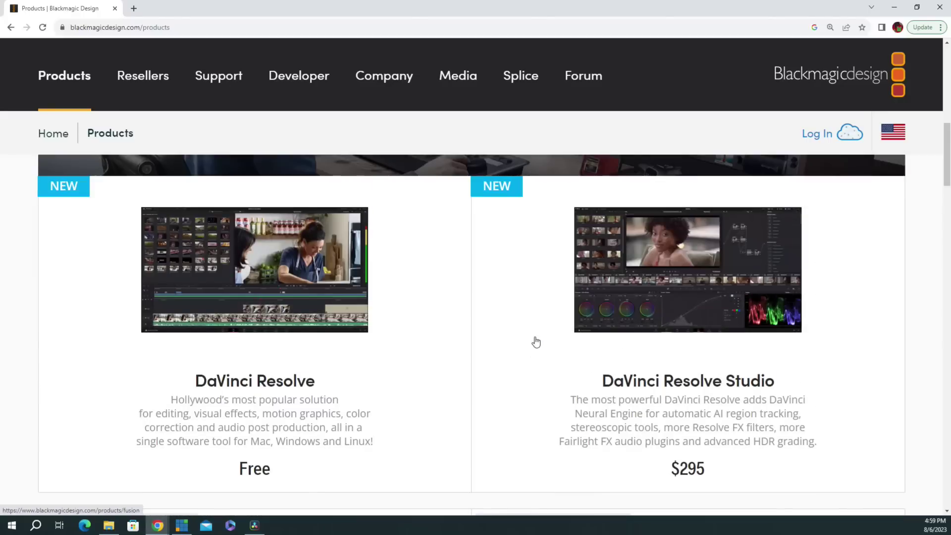
scroll(535, 342, "down", 2)
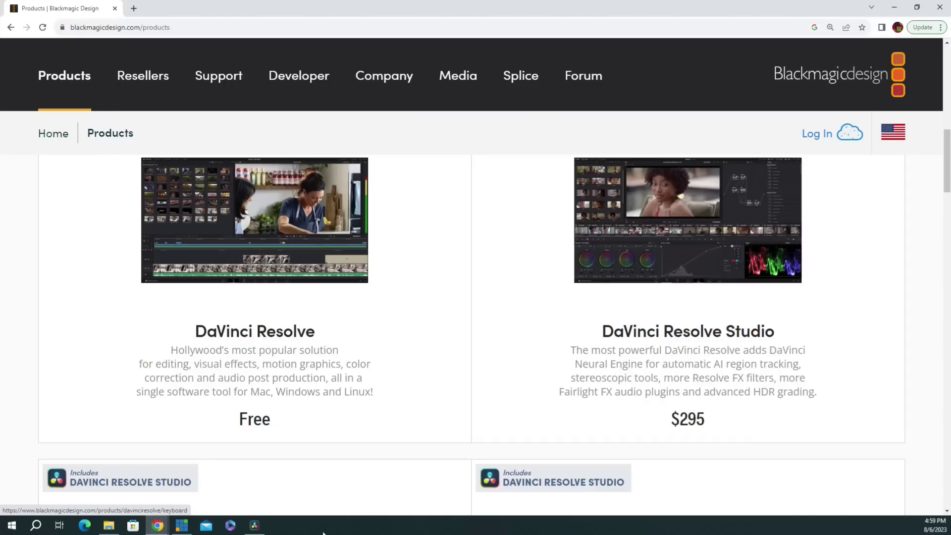
- Switch to DaVinci Resolve, preview the loan 02_2_2021 green-screen clip and place it at the start of Video 1
left_click(256, 526)
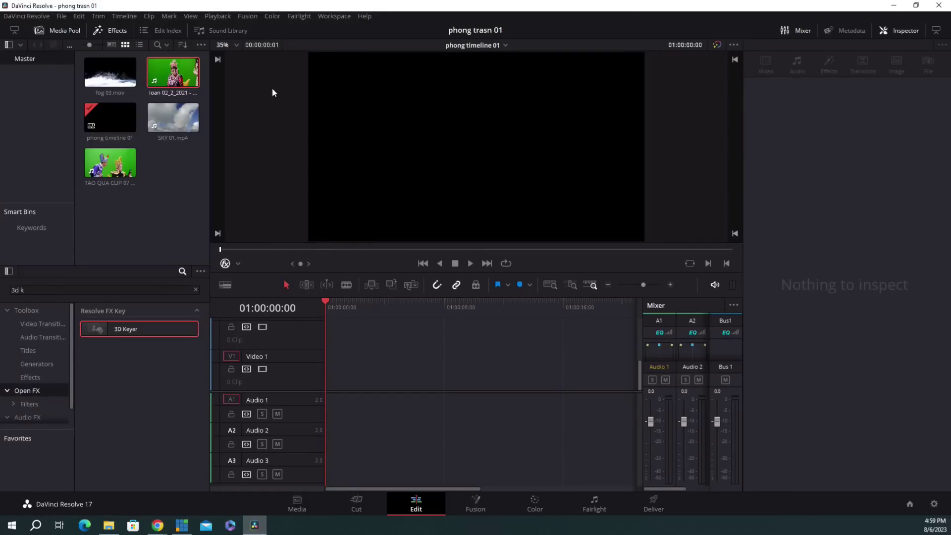
left_click(173, 69)
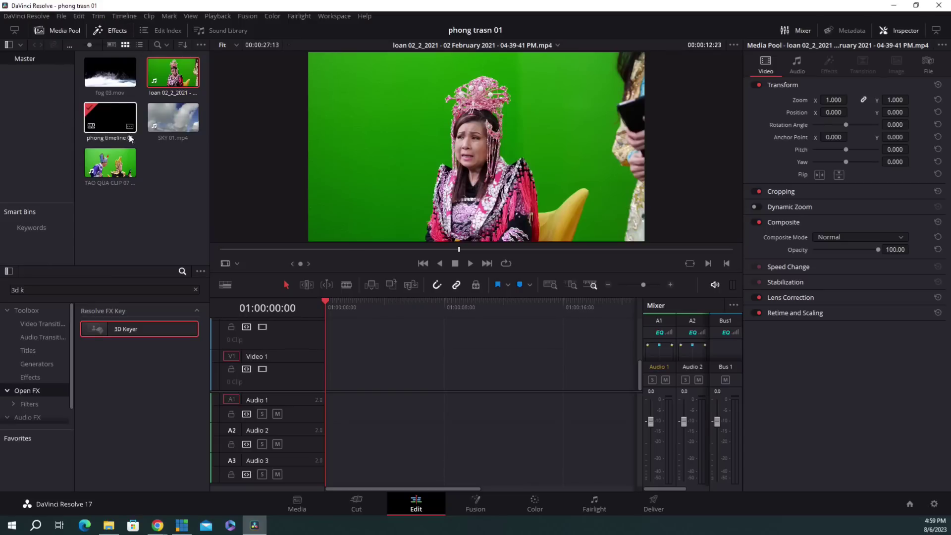
left_click(96, 157)
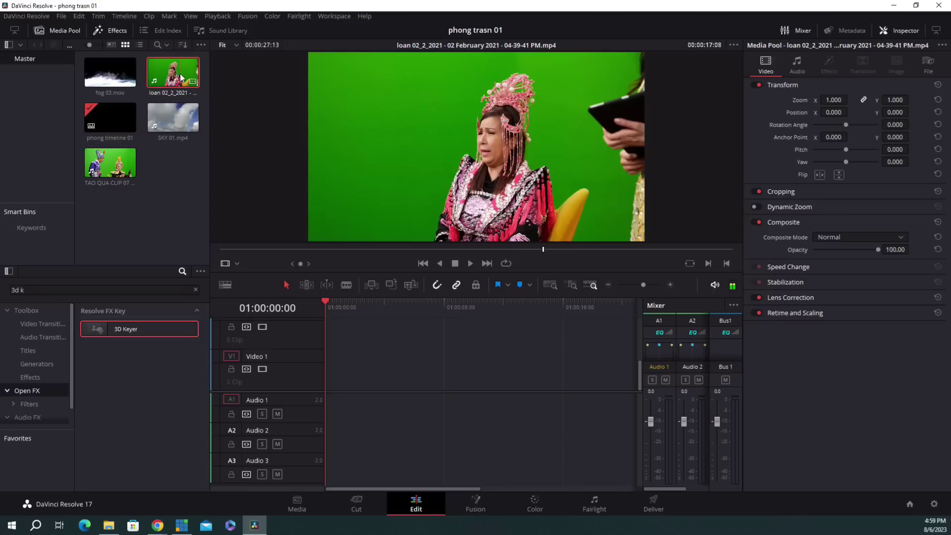
left_click_drag(181, 78, 311, 359)
- Trim the green-screen clip's start to 01:00:04:07 and ripple delete the gap in front of it
left_click_drag(329, 302, 388, 329)
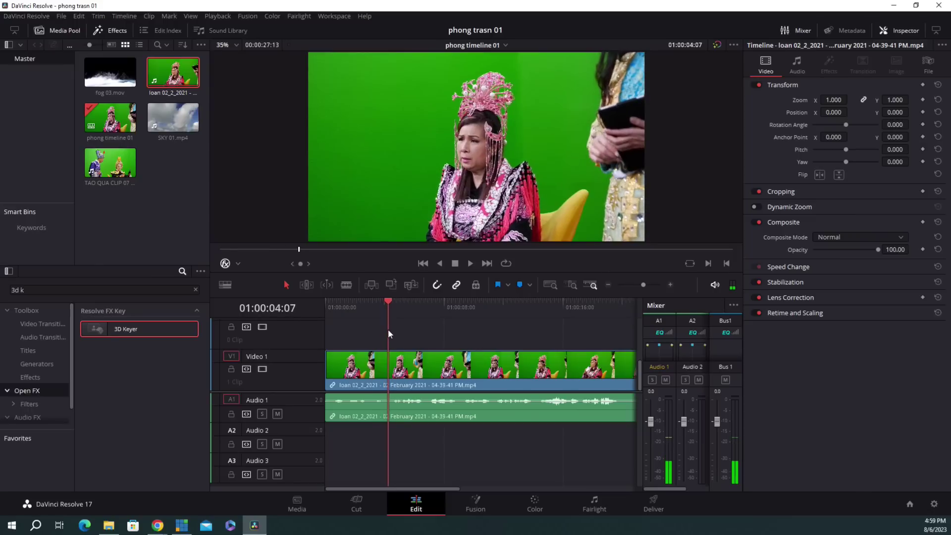
left_click_drag(336, 367, 389, 366)
left_click(358, 366)
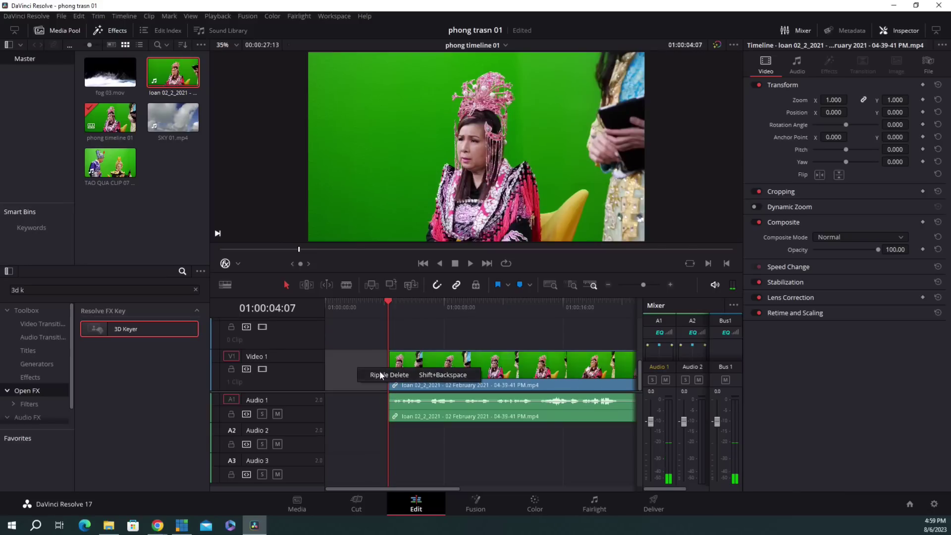
key("BackSpace")
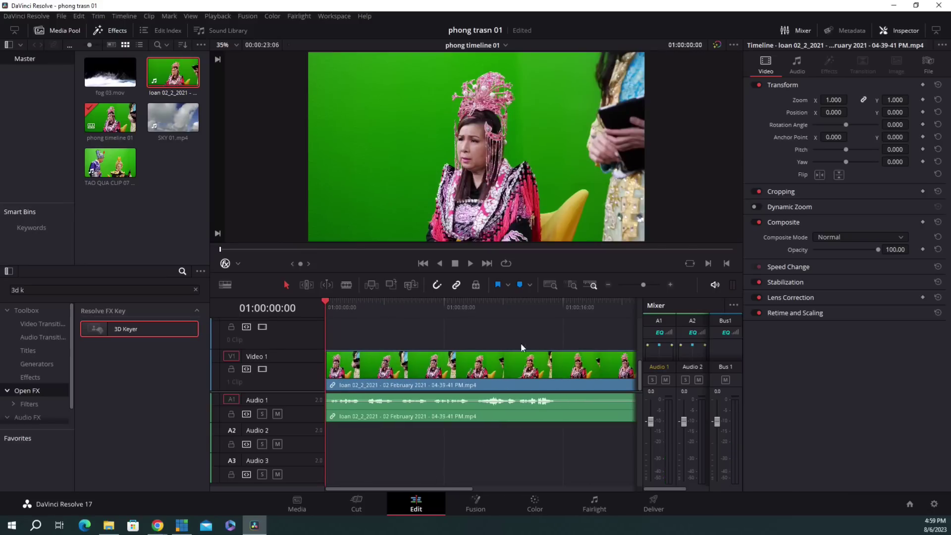
- Trim the end of the green-screen clip to 01:00:18:14 and return the playhead to the timeline start
left_click_drag(510, 303, 592, 327)
left_click_drag(444, 488, 501, 474)
left_click_drag(486, 304, 496, 308)
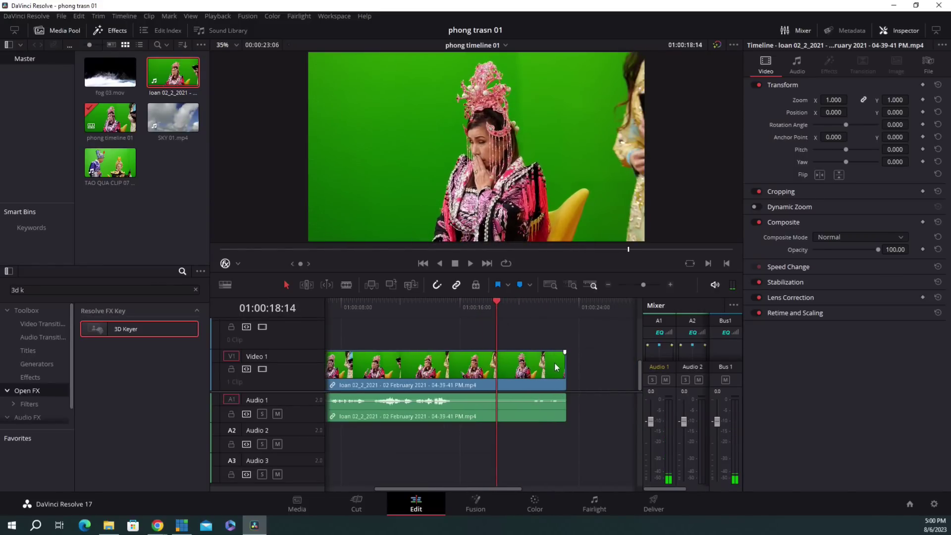
left_click_drag(564, 366, 501, 374)
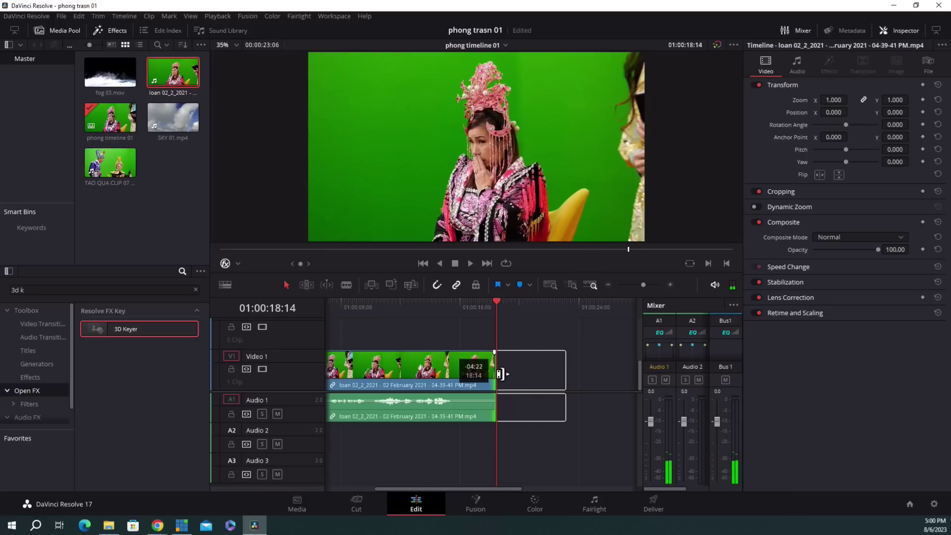
left_click(366, 302)
key("Home")
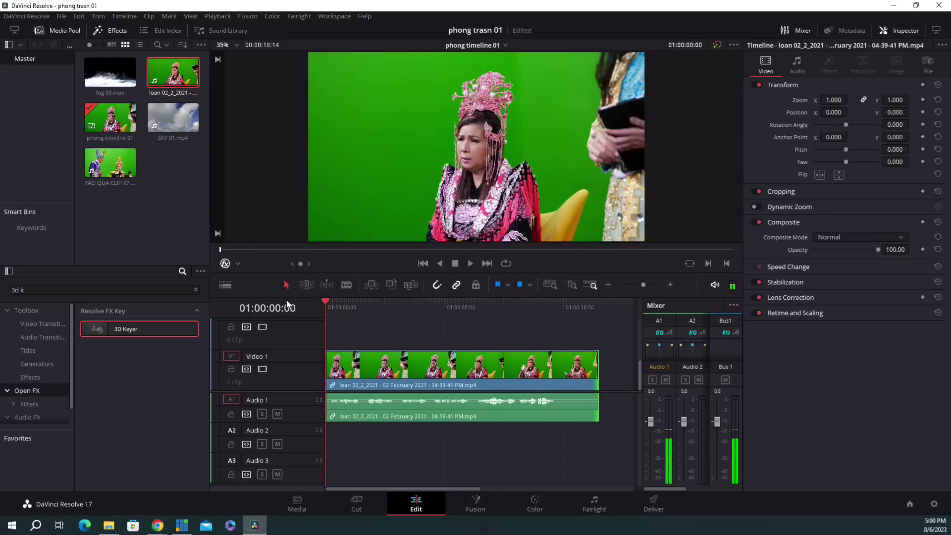
- Move the green-screen clip up to Video 2 and place SKY 01.mp4 beneath it at the start of Video 1
left_click_drag(410, 353, 416, 343)
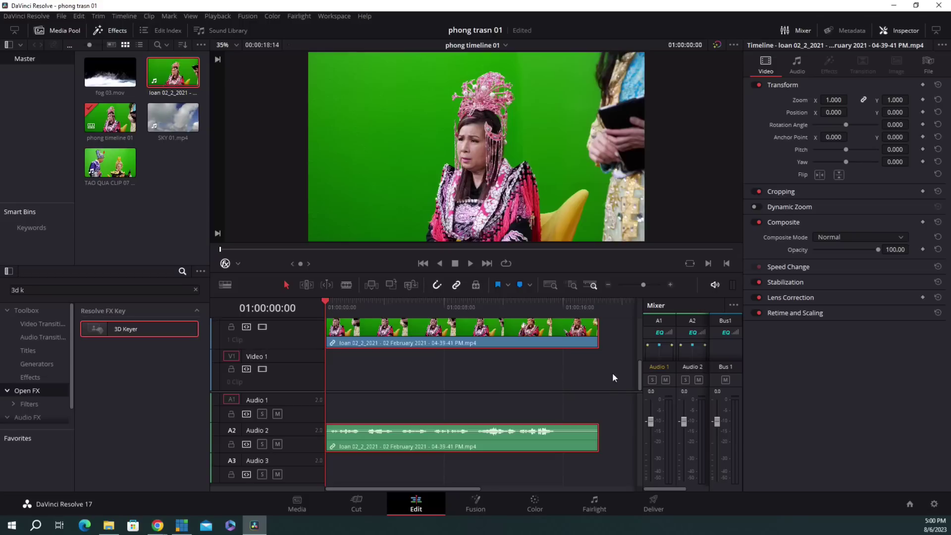
left_click_drag(642, 374, 614, 391)
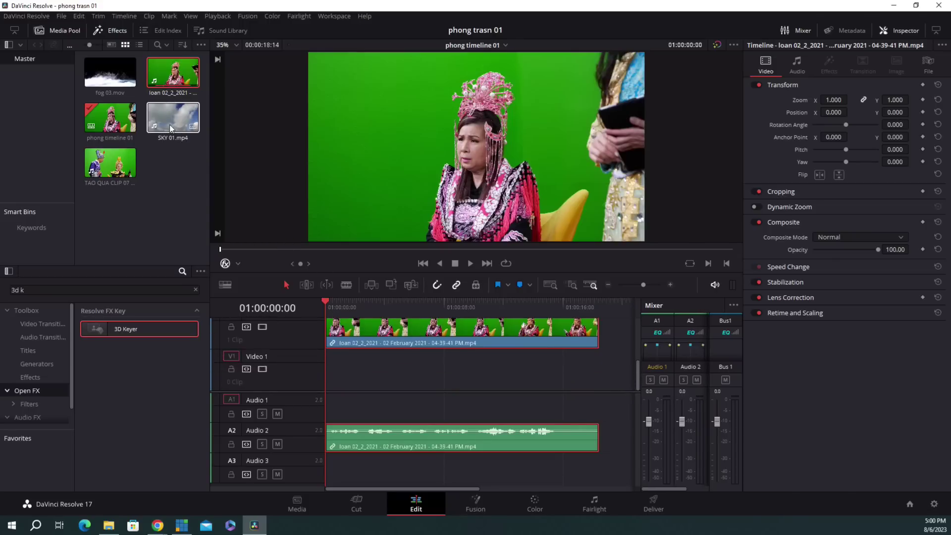
left_click_drag(168, 120, 326, 366)
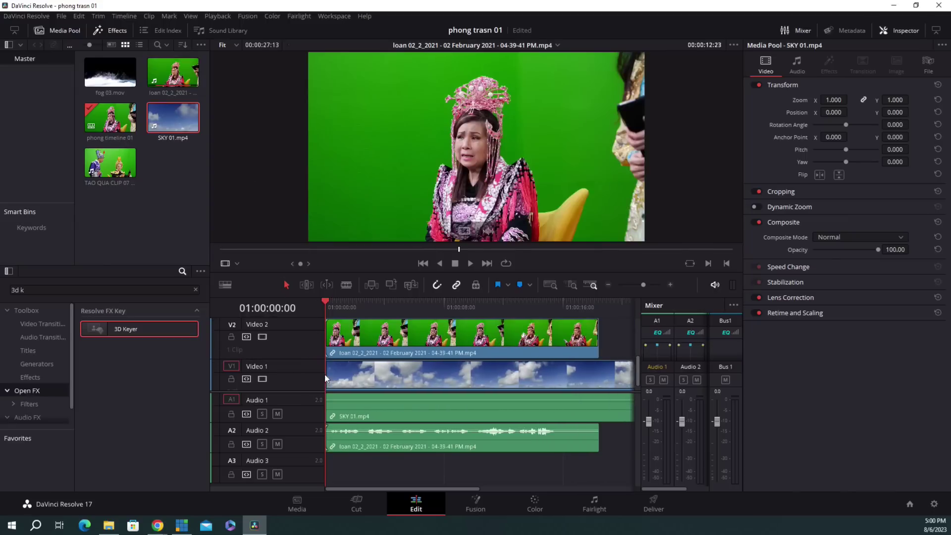
mouse_move(637, 373)
left_mouse_down()
mouse_move(640, 365)
mouse_move(640, 375)
left_mouse_up()
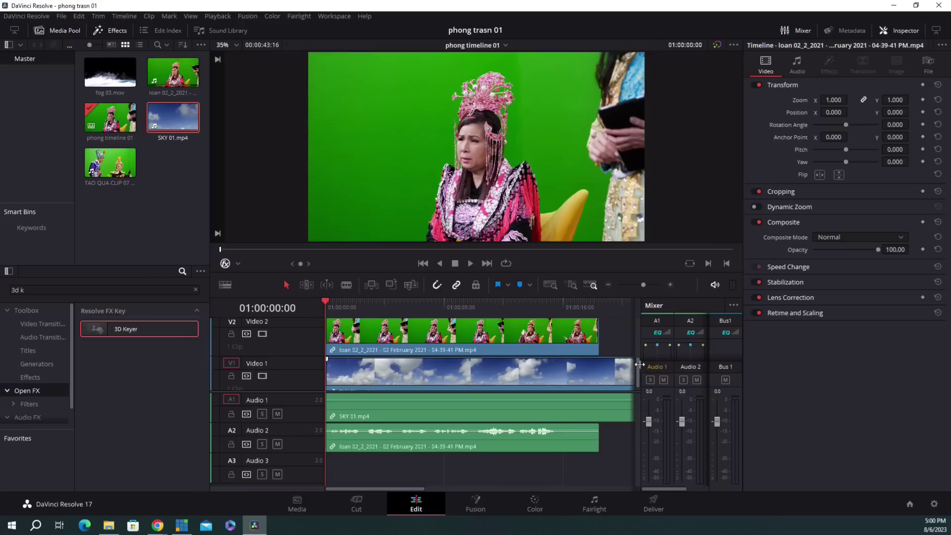
mouse_move(636, 373)
left_mouse_down()
mouse_move(641, 357)
mouse_move(632, 384)
left_mouse_up()
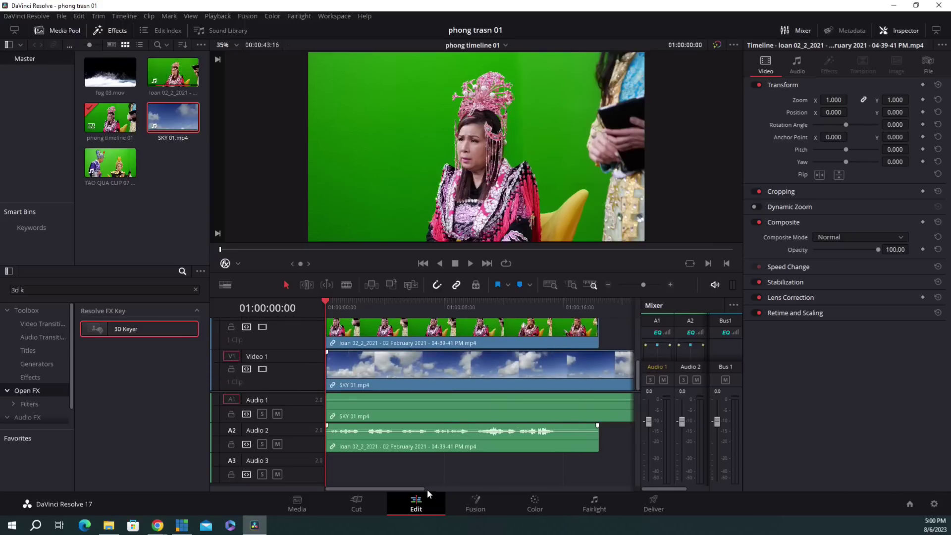
left_click_drag(329, 302, 303, 314)
- View the project on the Media, Cut, Edit, Fusion, Color and Fairlight pages in turn
left_click(300, 510)
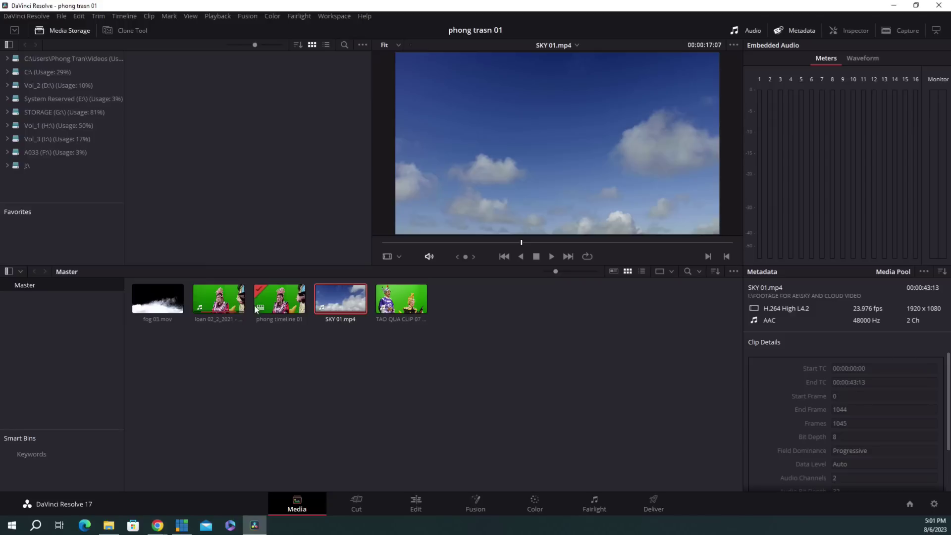
left_click(360, 503)
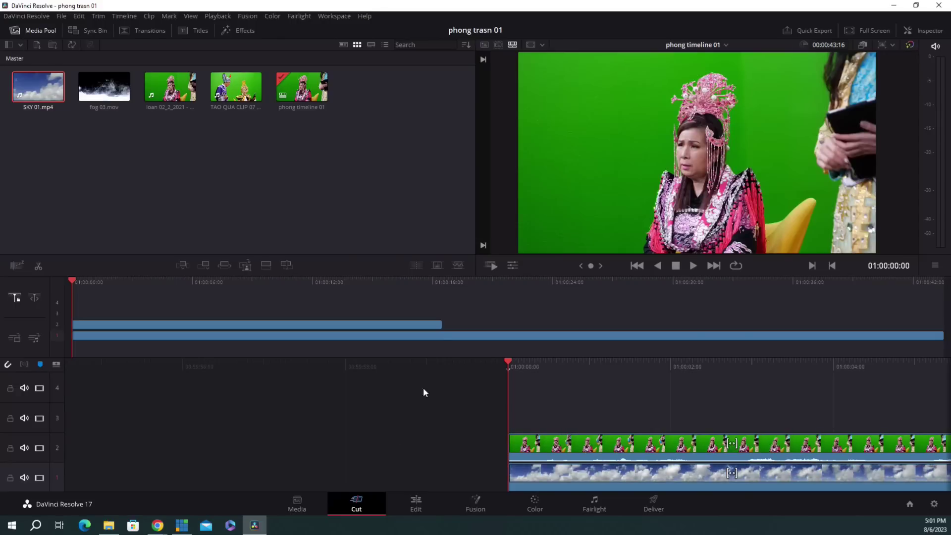
left_click(416, 504)
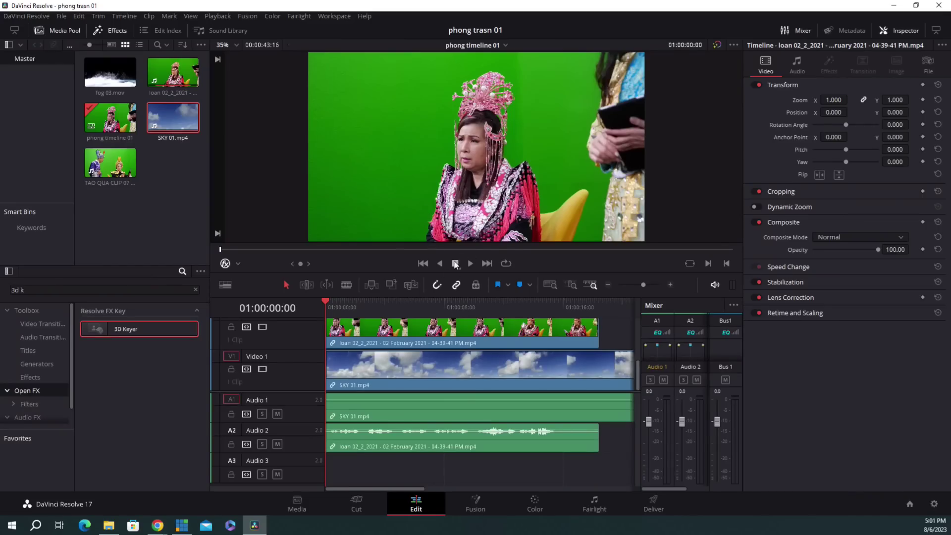
left_click(474, 506)
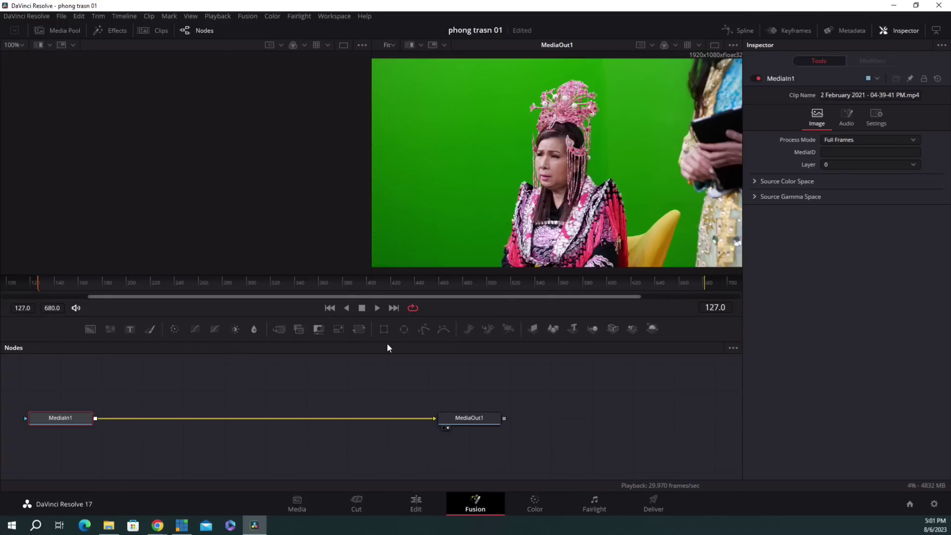
left_click(535, 510)
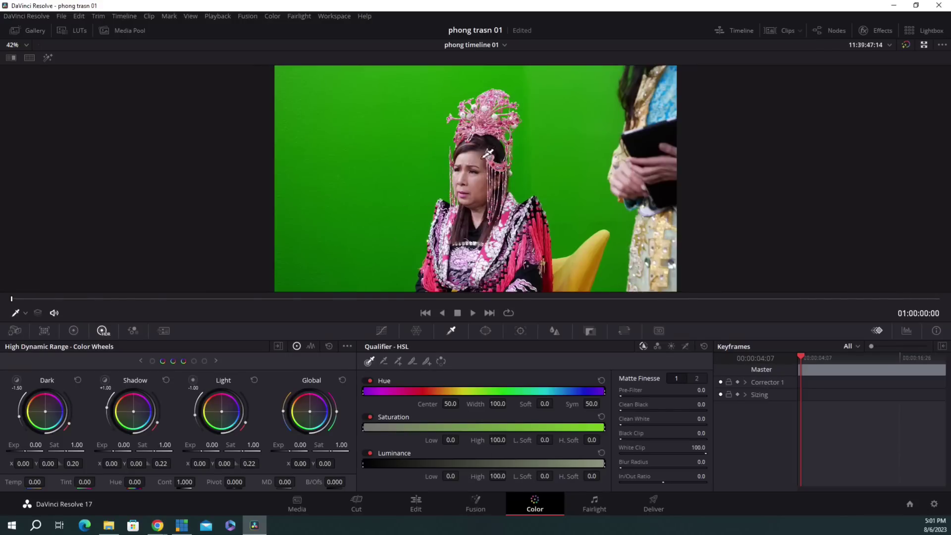
left_click(601, 506)
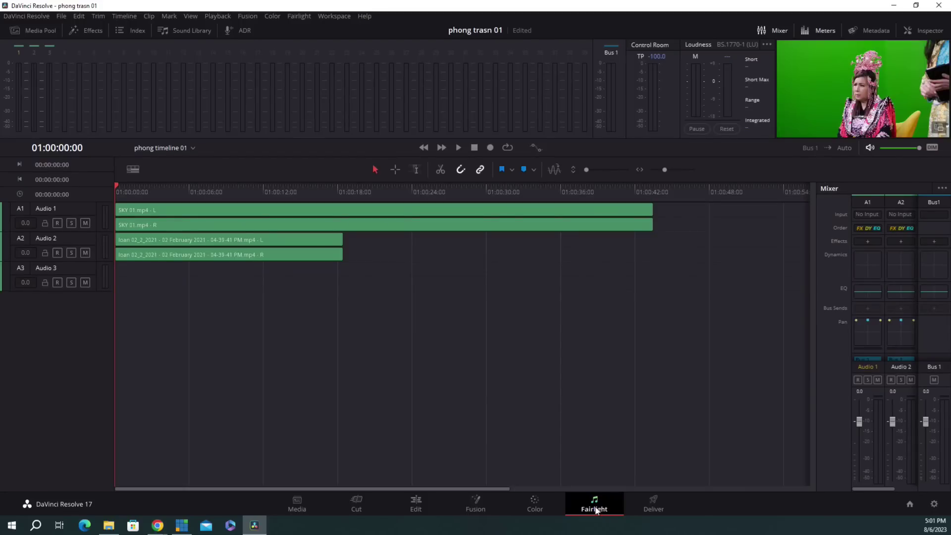
- View the Deliver page, and return to the Edit page with the Video 2 track fully in view
left_click(653, 505)
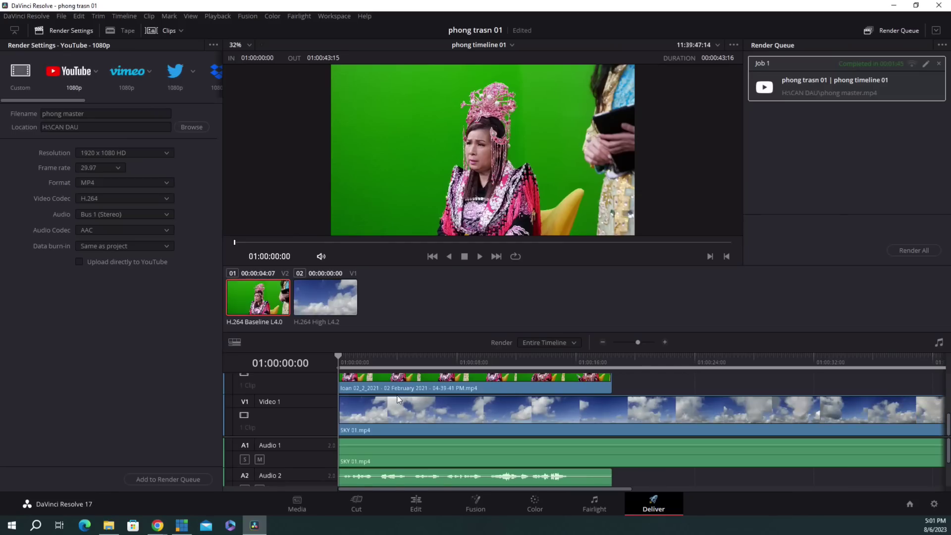
left_click(417, 506)
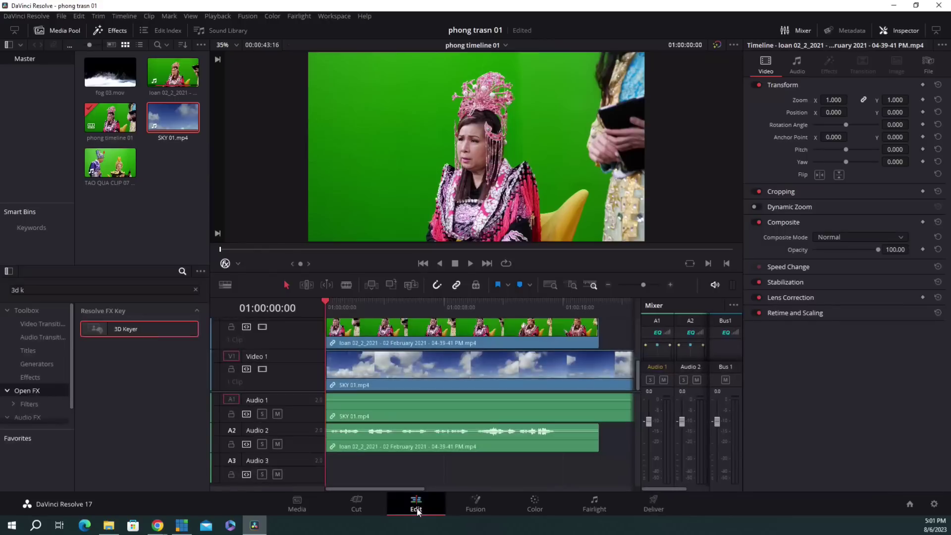
mouse_move(332, 305)
left_mouse_down()
mouse_move(358, 310)
mouse_move(324, 310)
left_mouse_up()
left_click_drag(637, 379, 638, 367)
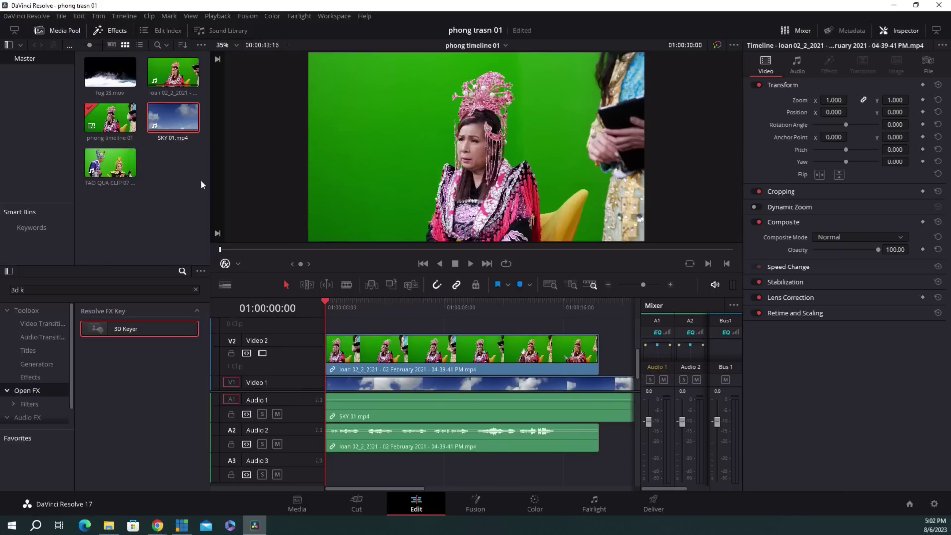
- Search the effects for "3d keyer" and apply 3D Keyer to the green-screen clip on Video 2
double_click(364, 343)
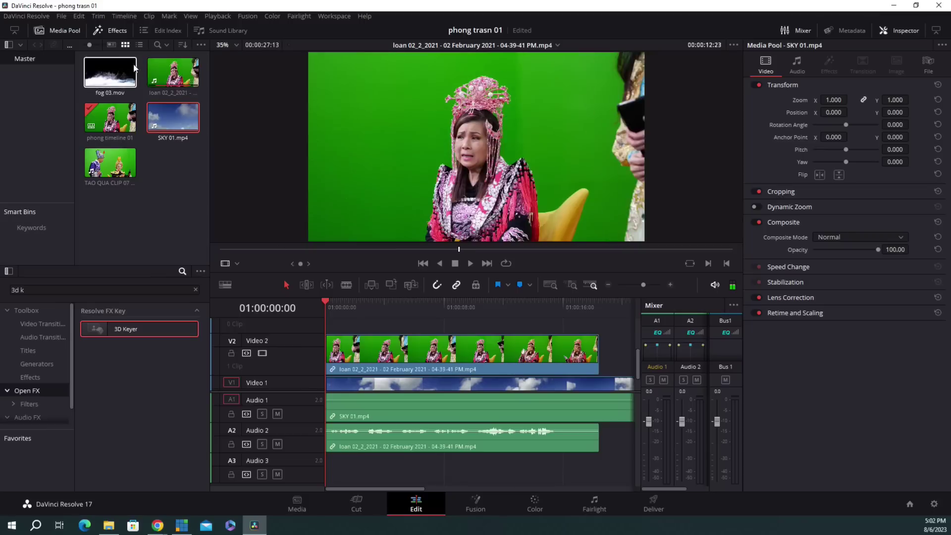
left_click(98, 29)
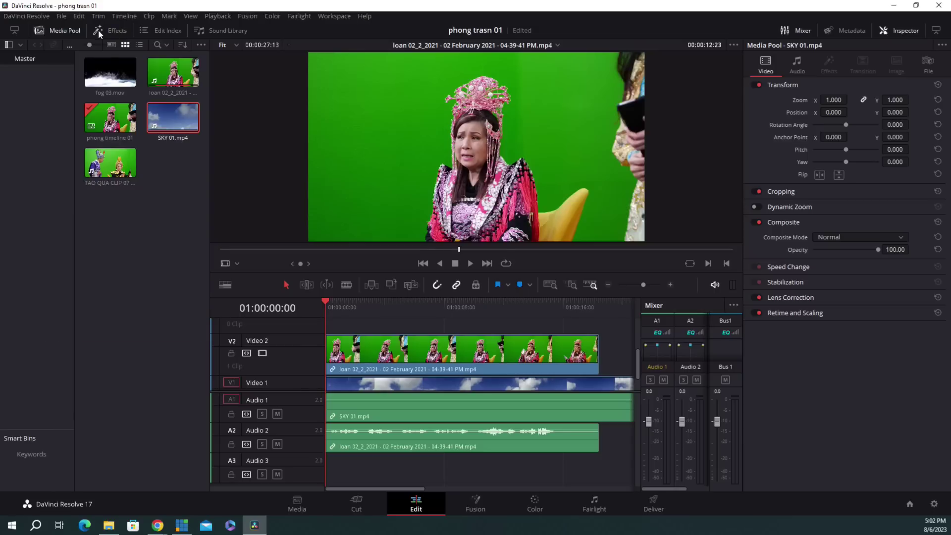
left_click(100, 32)
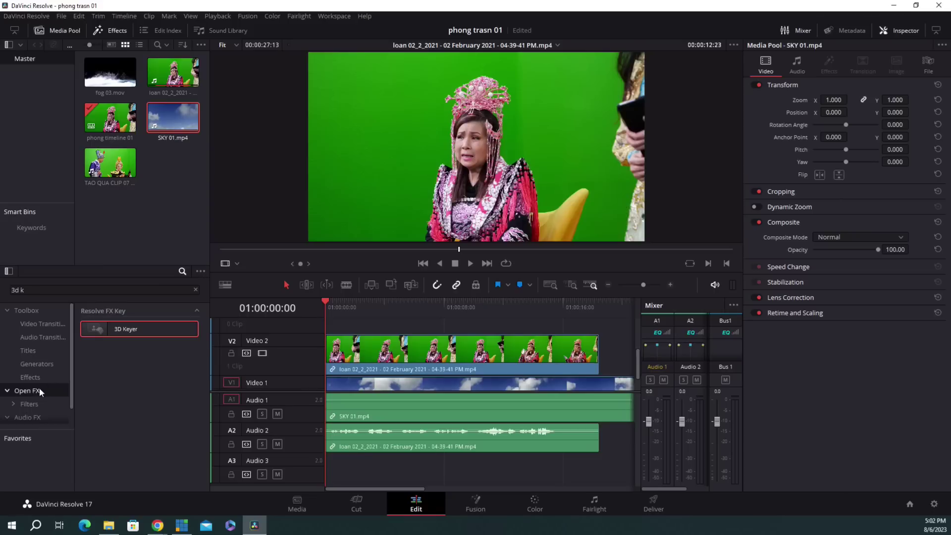
left_click_drag(57, 291, 2, 287)
key("BackSpace")
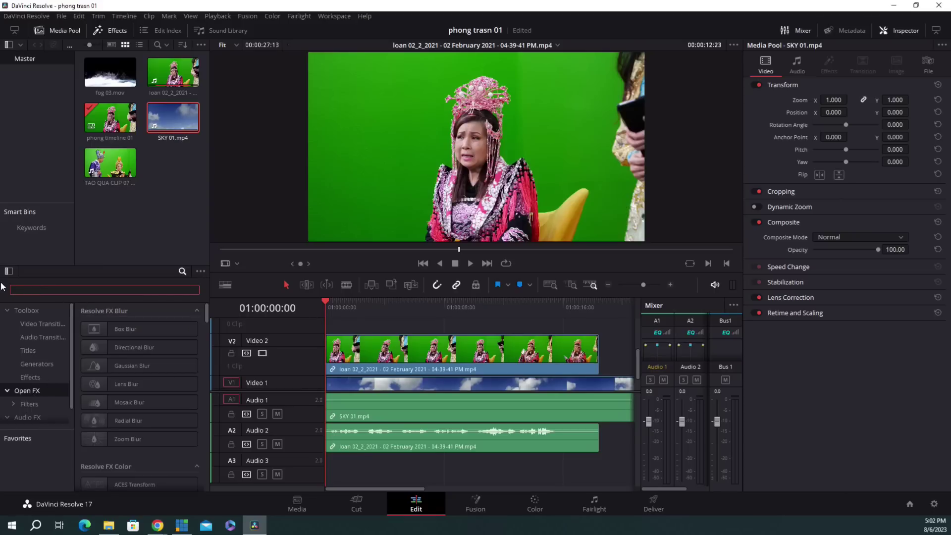
type("3d k")
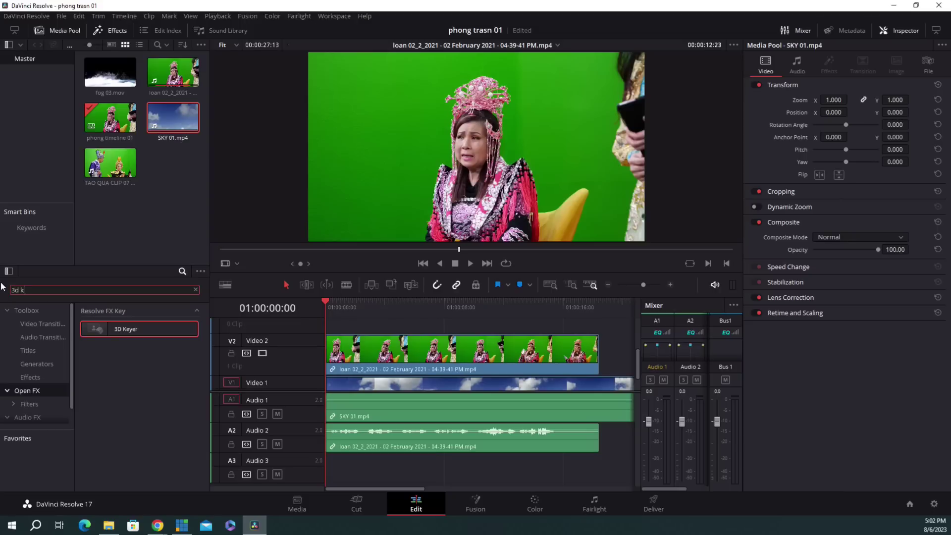
type("eyer")
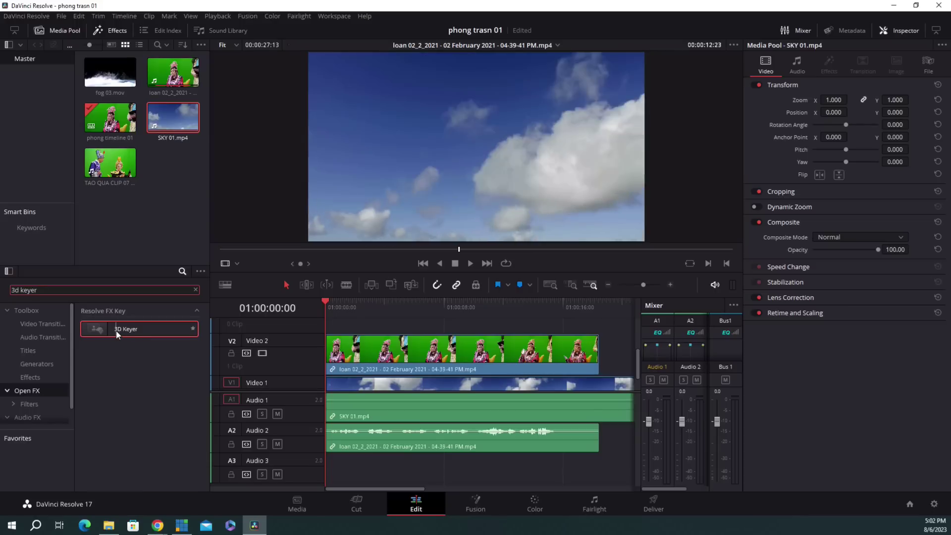
left_click(117, 329)
left_click_drag(117, 330, 372, 356)
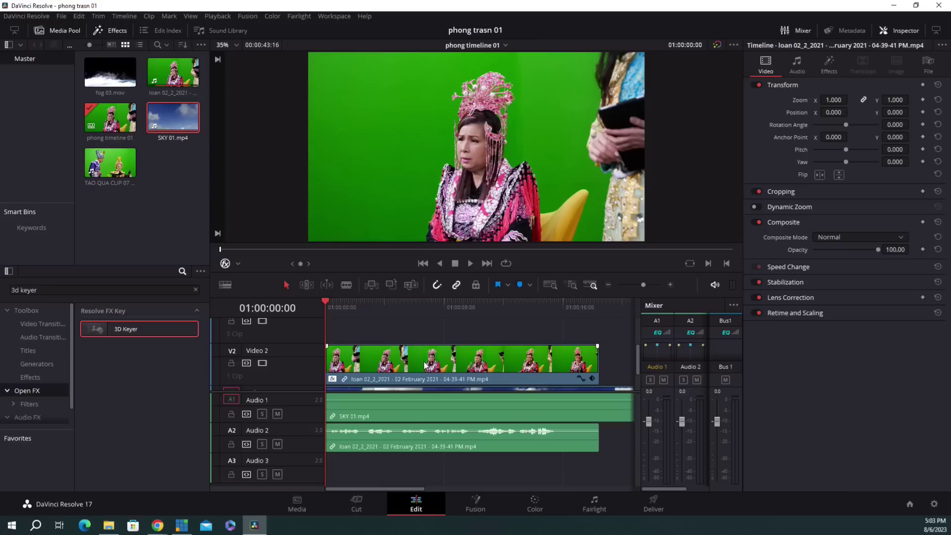
- Show the 3D Keyer settings of the green-screen clip and set the viewer overlay to Open FX Overlay
left_click(830, 64)
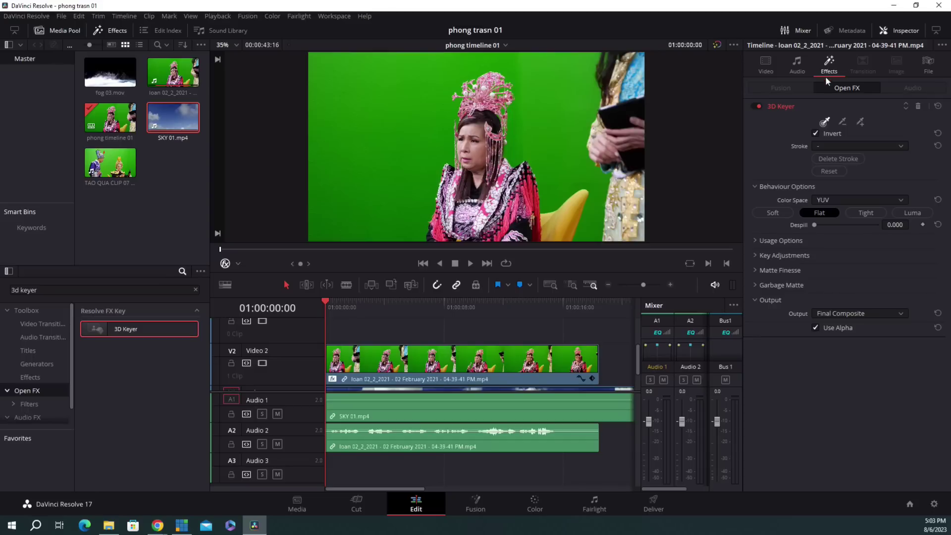
left_click(238, 265)
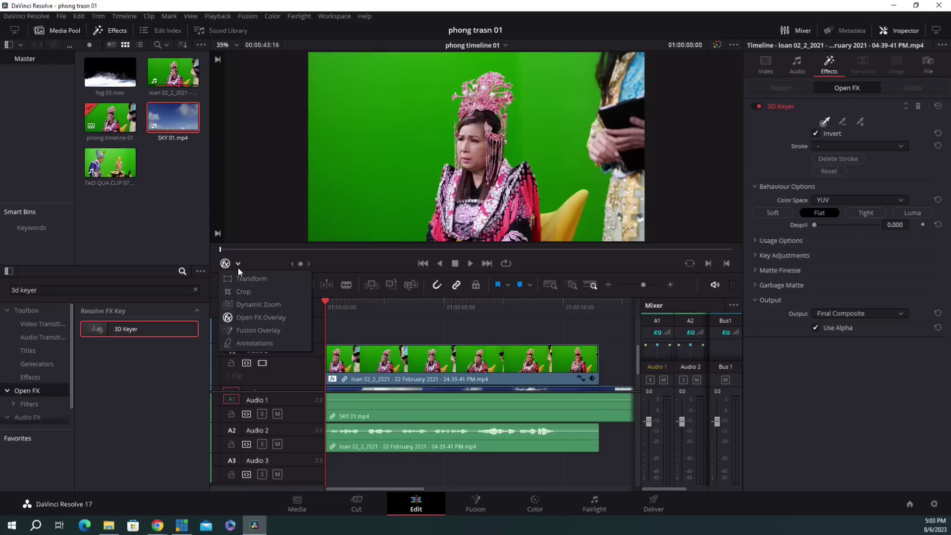
left_click(257, 321)
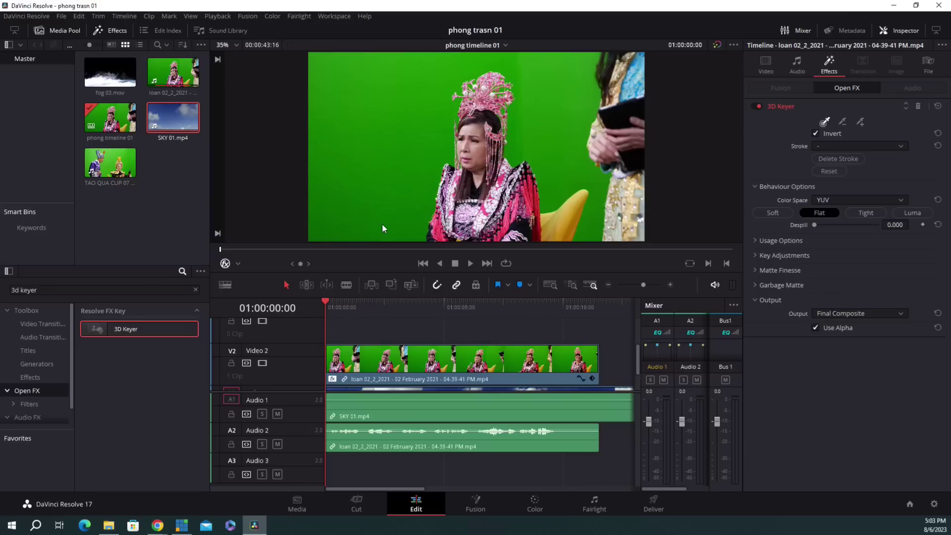
- Sample the green backdrop with a 3D Keyer stroke arching around the seated woman and down beside the yellow chair
mouse_move(380, 227)
left_mouse_down()
mouse_move(378, 126)
mouse_move(387, 99)
mouse_move(432, 71)
mouse_move(555, 70)
left_mouse_up()
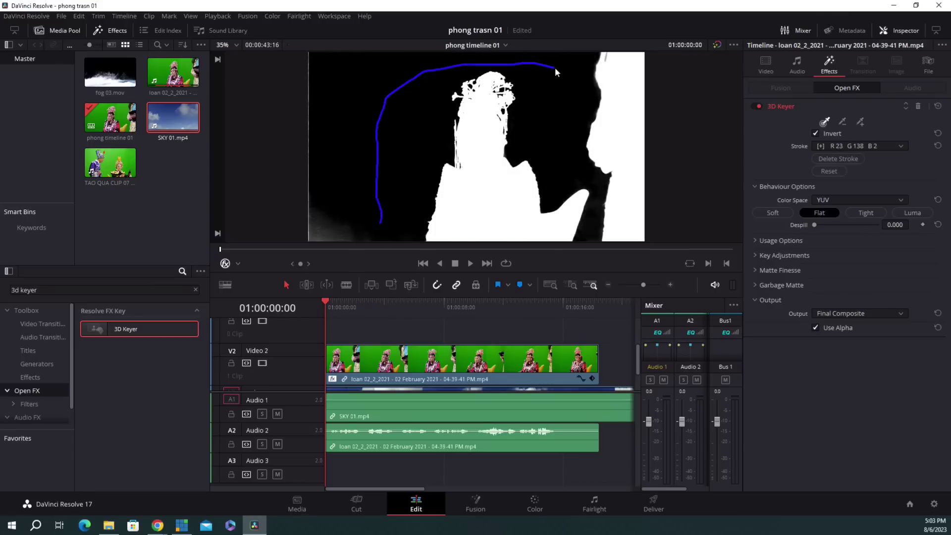
mouse_move(563, 104)
left_mouse_down()
mouse_move(572, 168)
mouse_move(597, 187)
left_mouse_up()
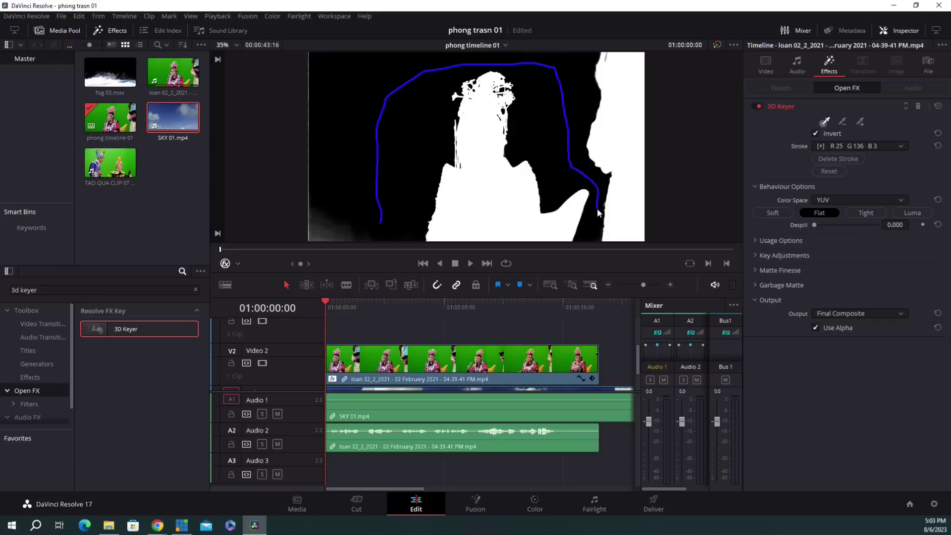
left_click_drag(596, 214, 592, 230)
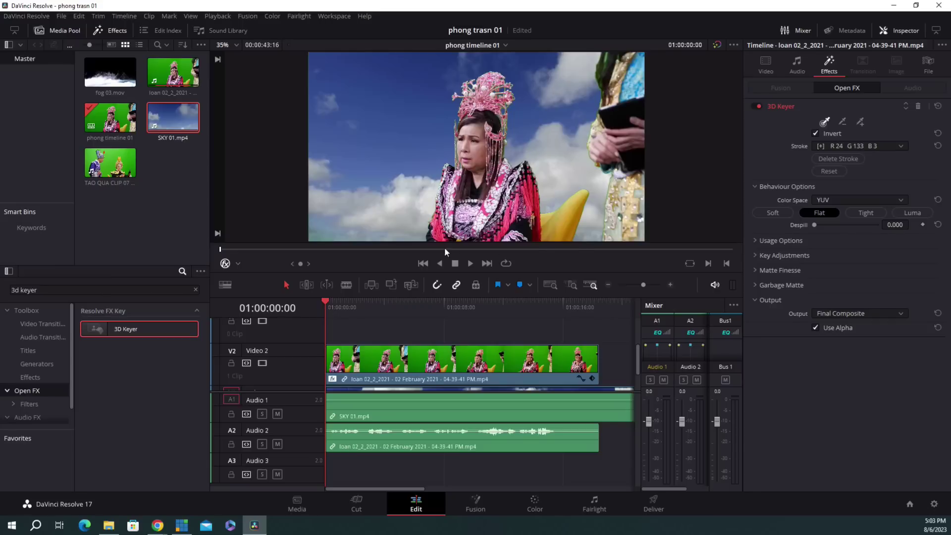
- Resample the green backdrop with a wider stroke from the frame's lower-left corner over the headdress to the gap beside the chair
mouse_move(328, 239)
left_mouse_down()
mouse_move(316, 235)
mouse_move(320, 124)
mouse_move(341, 77)
mouse_move(514, 67)
left_mouse_up()
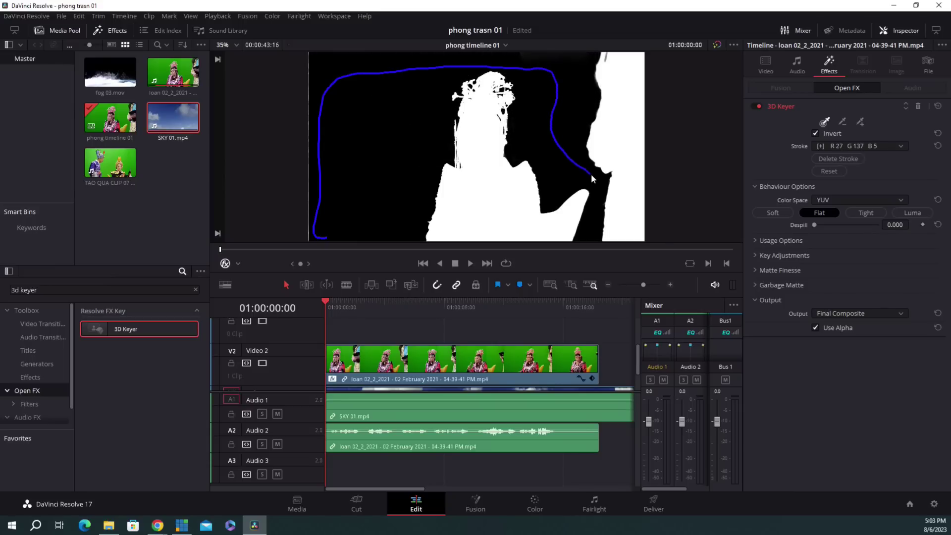
left_click_drag(596, 181, 597, 194)
left_click_drag(589, 230, 589, 230)
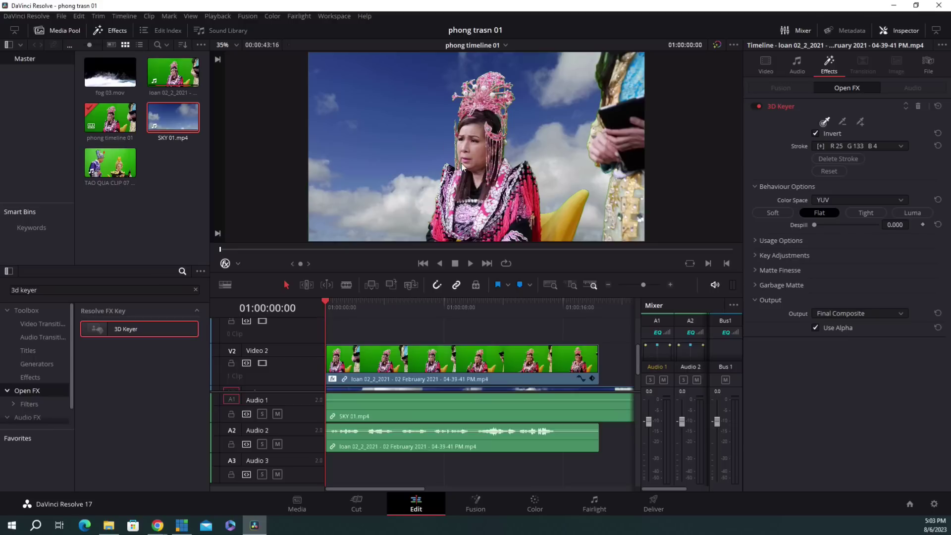
mouse_move(326, 299)
left_mouse_down()
mouse_move(442, 308)
mouse_move(318, 291)
left_mouse_up()
left_click_drag(356, 305, 296, 295)
- Check the matte with the 3D Keyer output on Alpha Highlight B/W, and restore the output to Final Composite
left_click(850, 311)
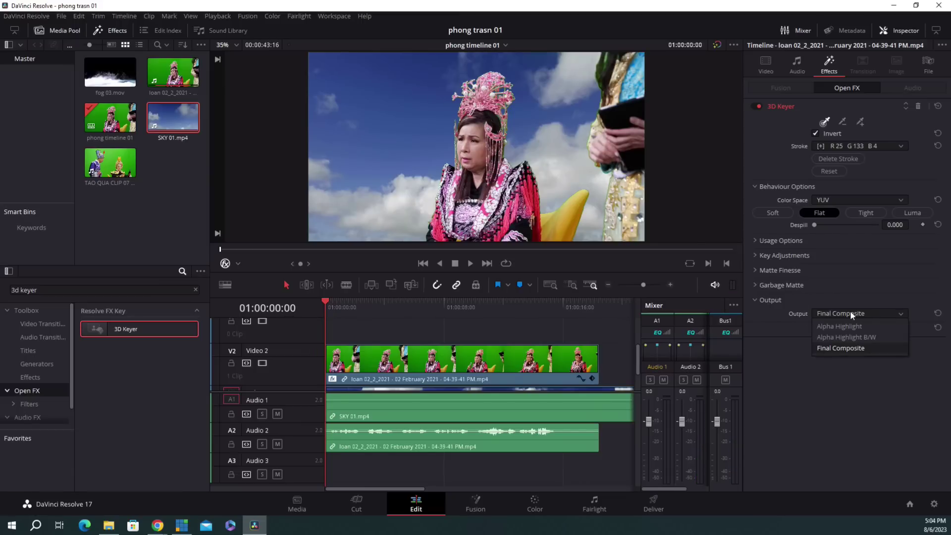
left_click(845, 337)
key("ctrl+s")
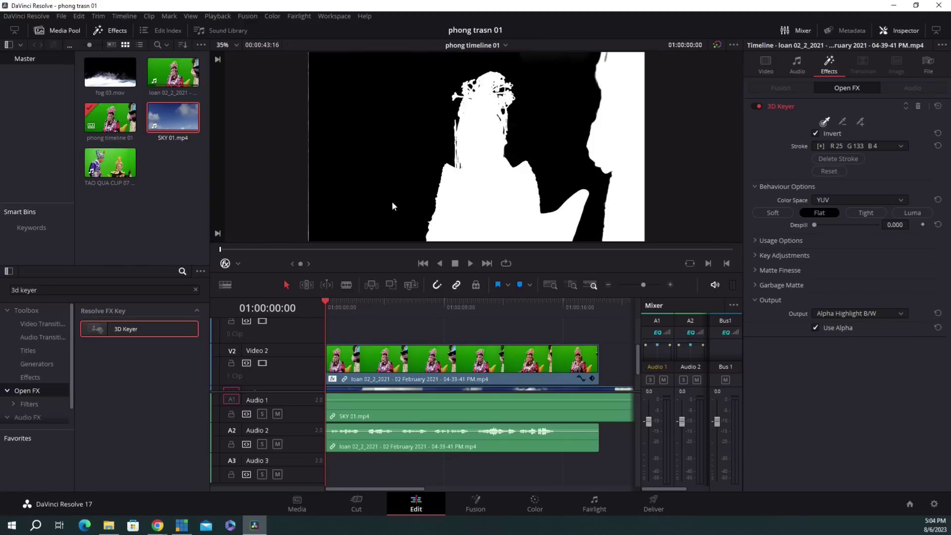
left_click(837, 314)
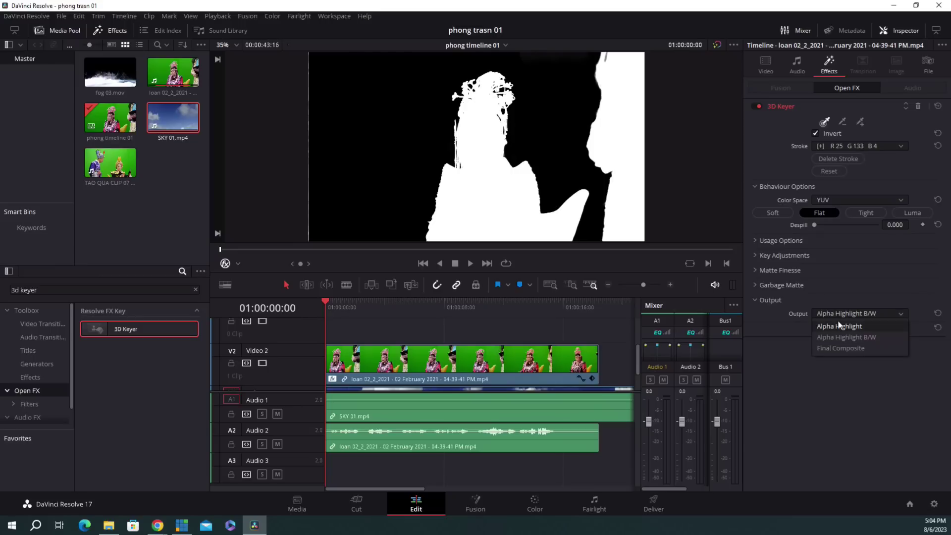
left_click(831, 349)
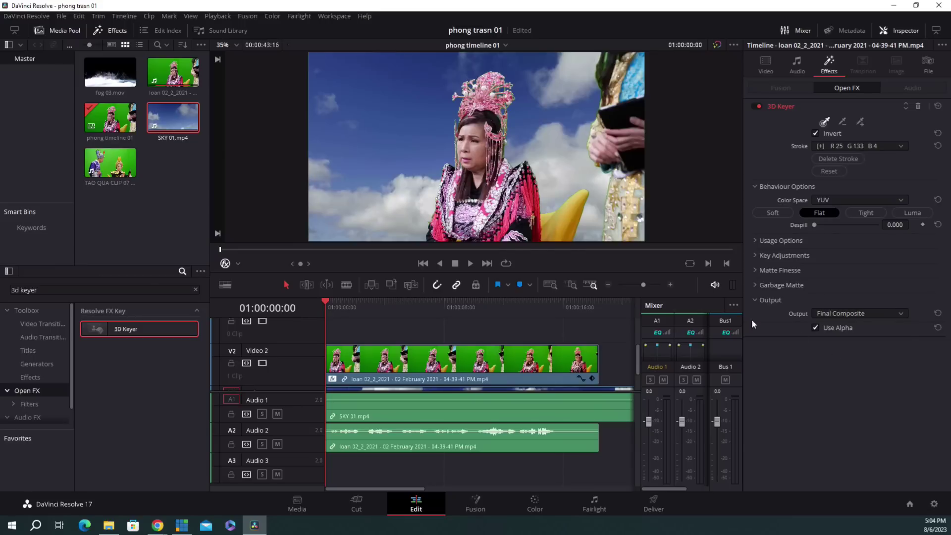
key("ctrl+s")
- Raise the 3D Keyer's Despill to 1.000, ease it back slightly, and check the result from the timeline start
left_click(815, 224)
key("ctrl+s")
left_click_drag(817, 224, 900, 227)
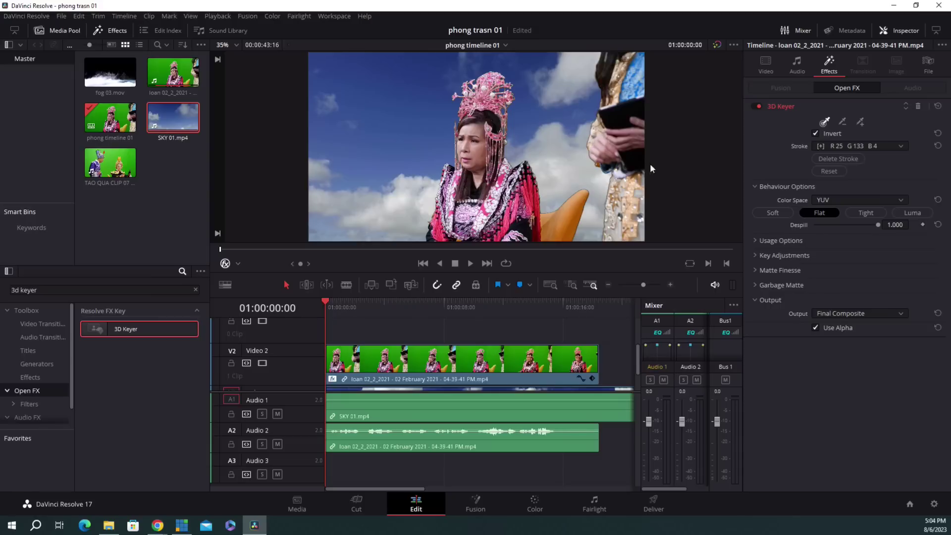
left_click_drag(876, 224, 867, 225)
left_click_drag(856, 225, 863, 224)
left_click_drag(385, 303, 326, 310)
- Place fog 03.mov at the timeline start on Video 3 and move the playhead to 01:00:05:28
left_click(99, 75)
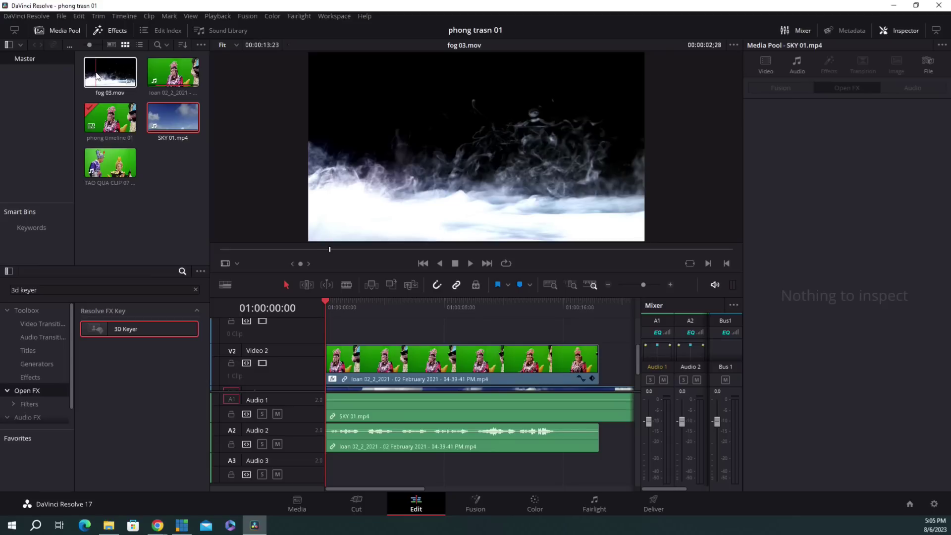
left_click_drag(97, 74, 413, 300)
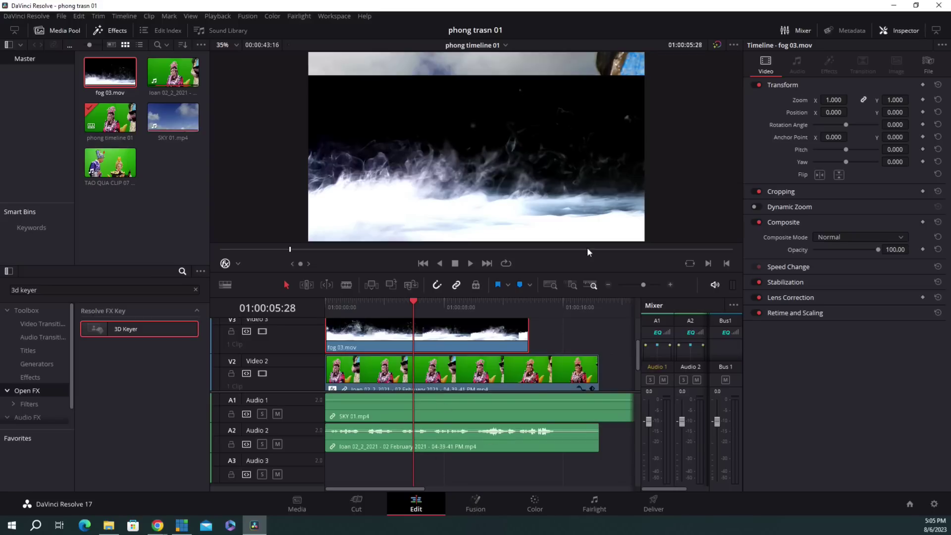
- In the fog clip's Fusion composition, move MediaIn1 closer to MediaOut1 and insert a Luma Keyer between them
left_click(477, 506)
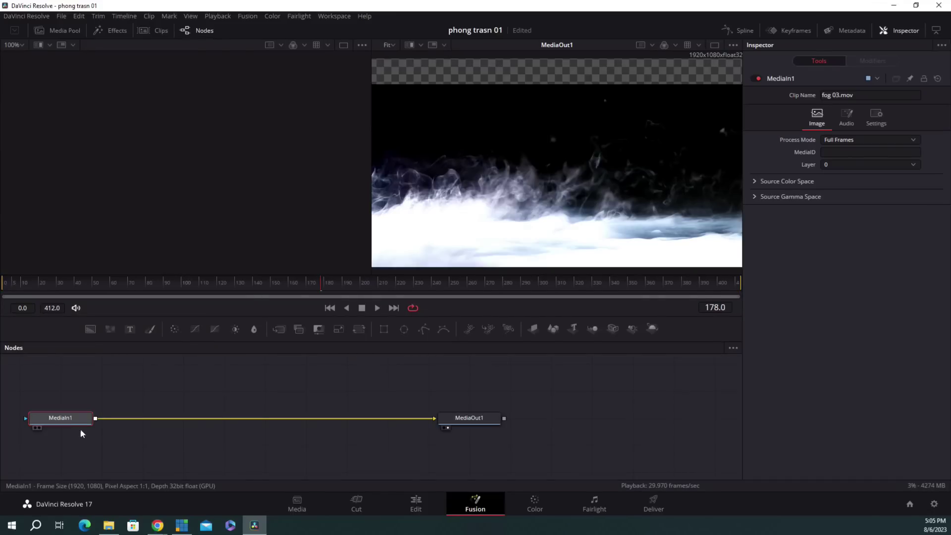
left_click_drag(60, 418, 217, 421)
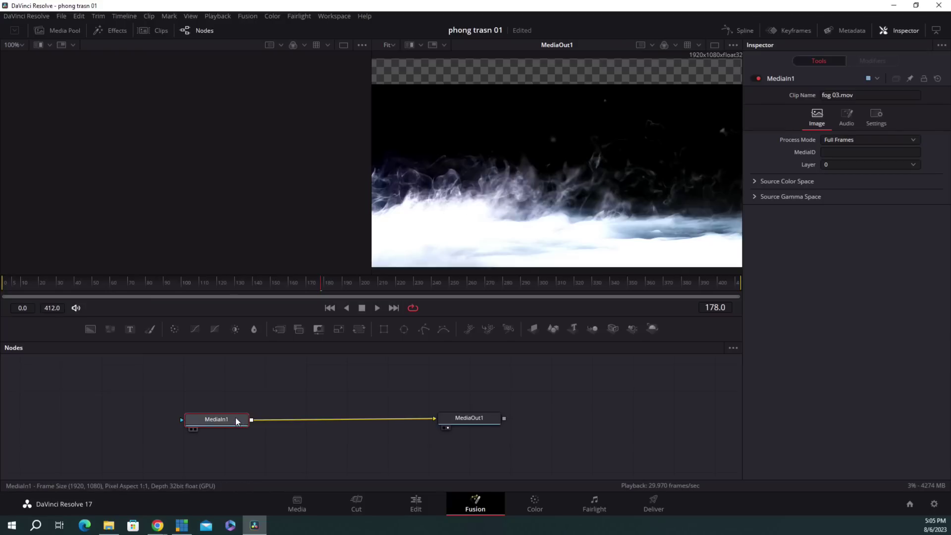
key("shift+space")
type("Luma Keyer")
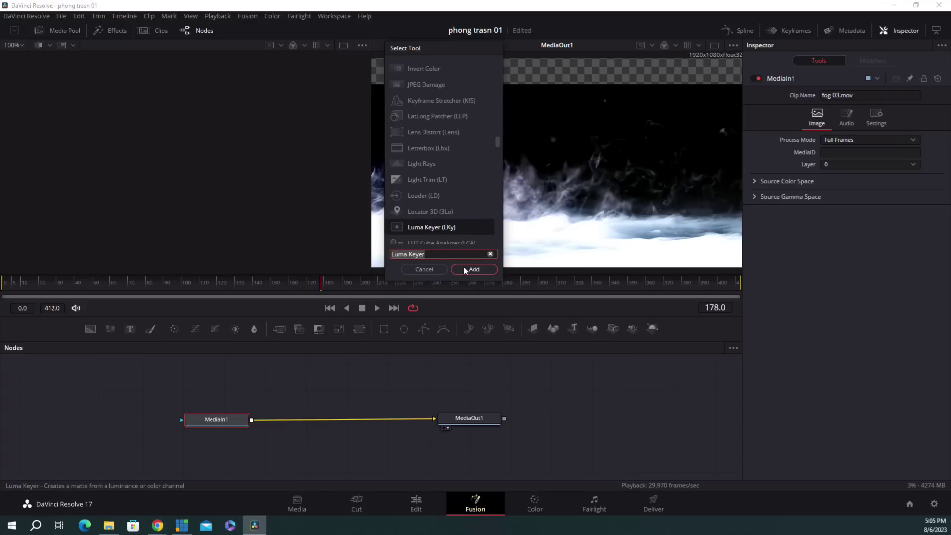
left_click(440, 256)
left_click(467, 270)
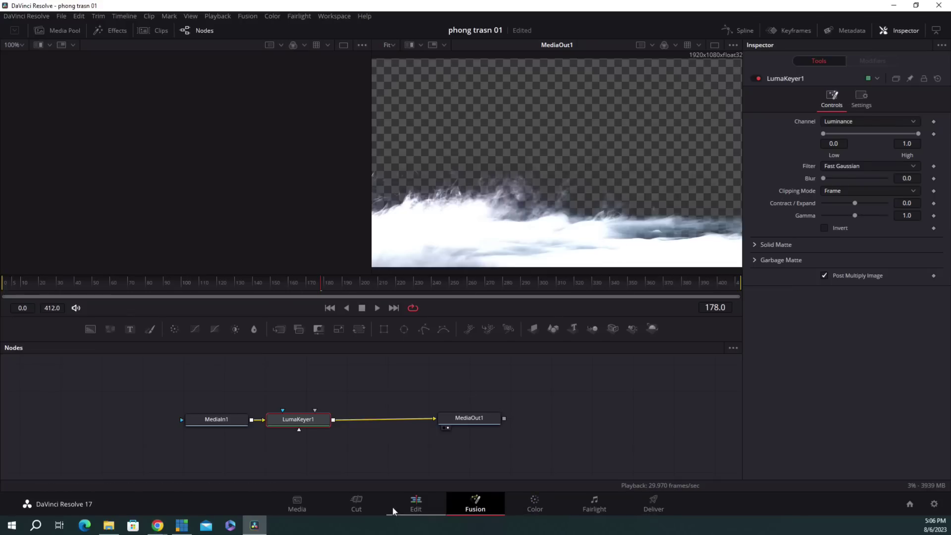
- Raise the fog Luma Keyer's Low threshold slightly in Fusion, and preview the composite on the Edit page at 01:00:02:16
left_click(414, 509)
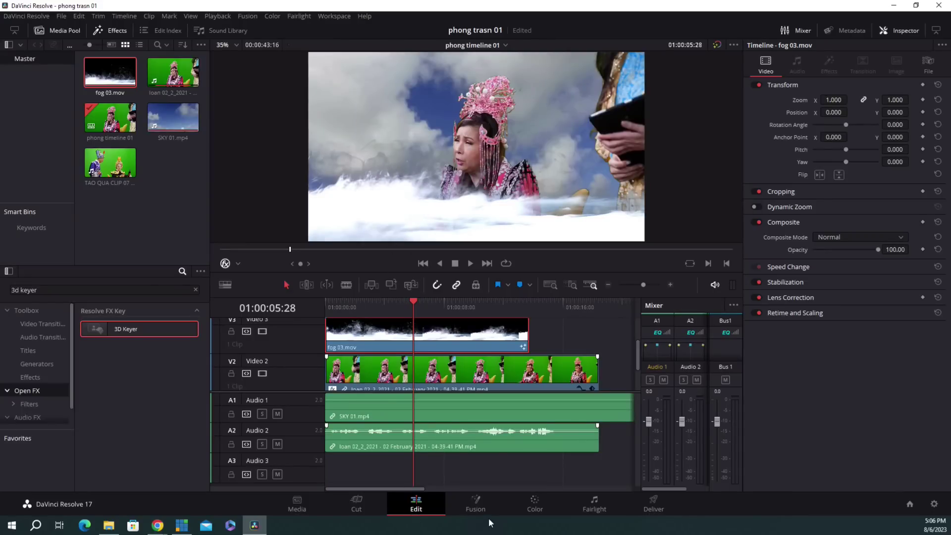
left_click(476, 506)
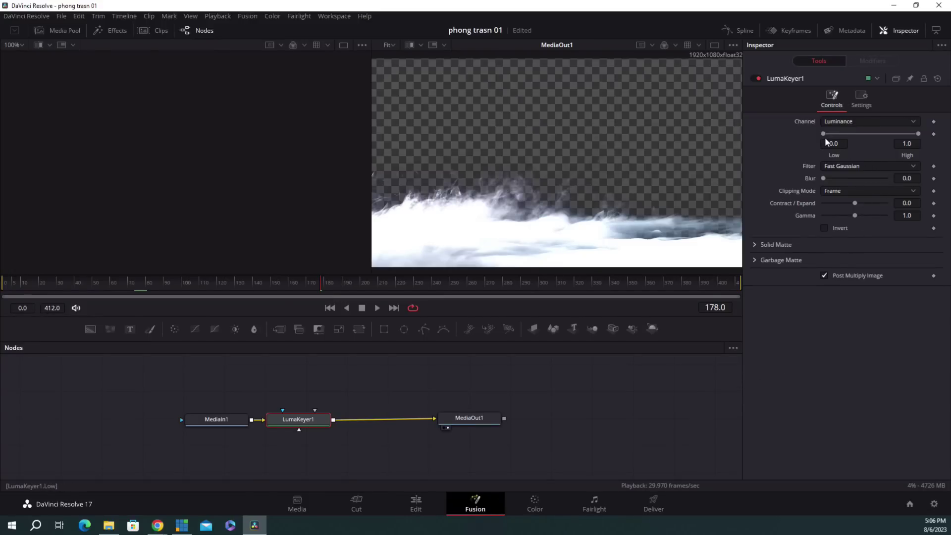
left_click_drag(826, 134, 840, 138)
left_click(423, 510)
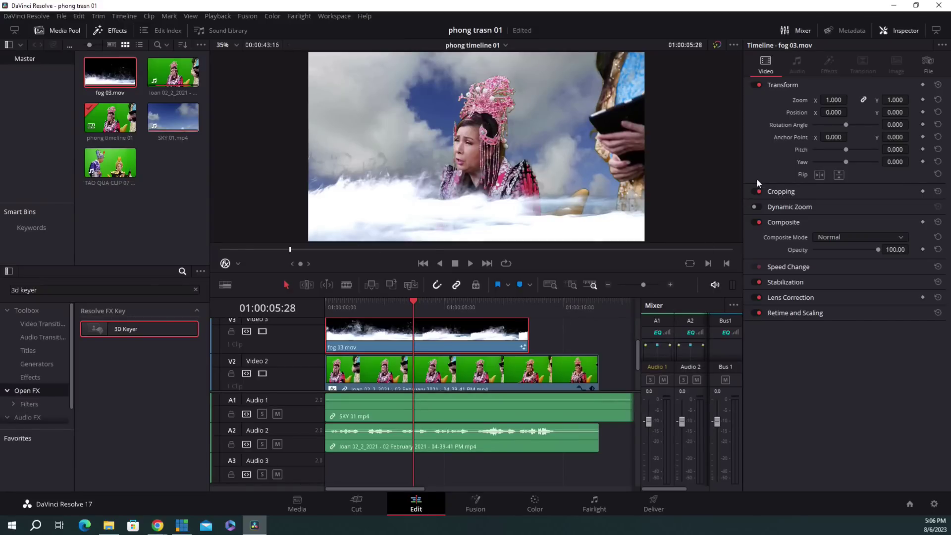
left_click_drag(416, 302, 362, 310)
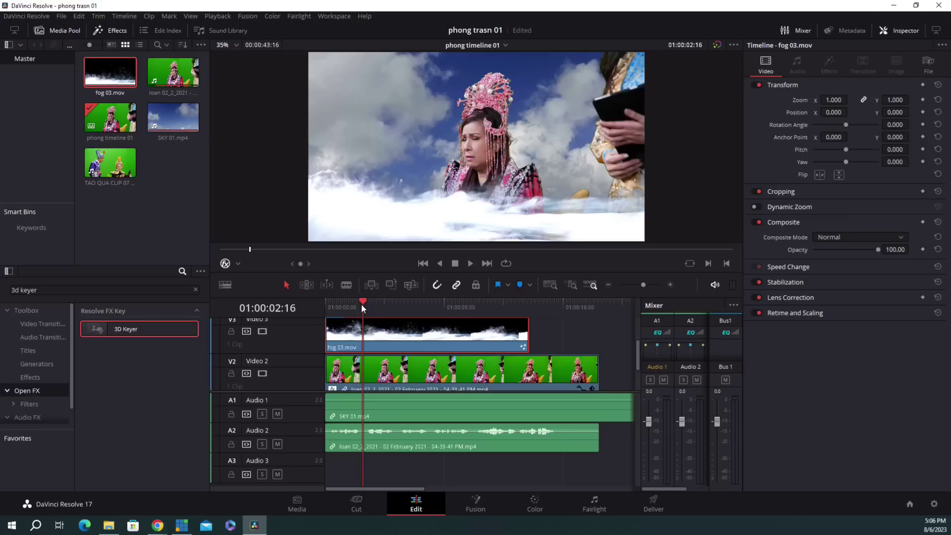
- Try the HDR contrast adjustment on the Color page and switch to the Primaries color wheels
left_click(539, 507)
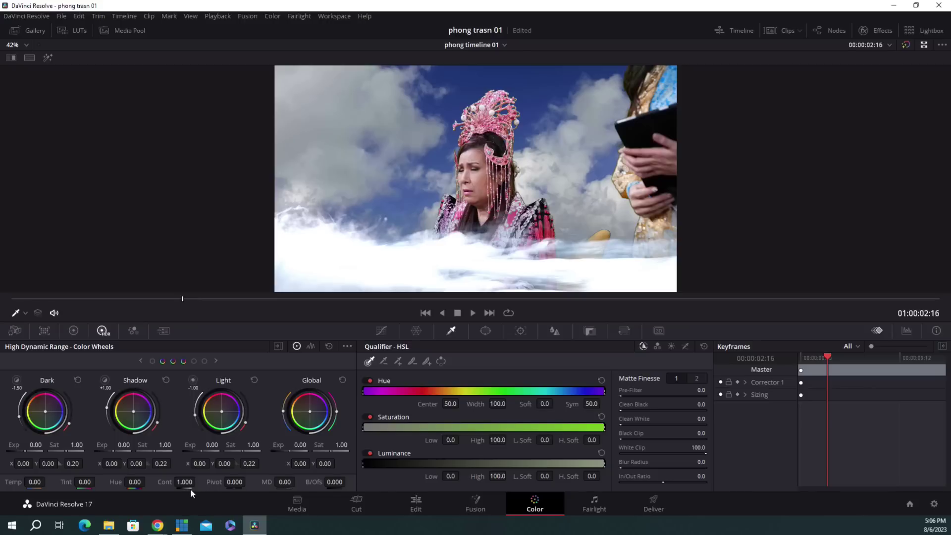
left_click_drag(189, 486, 198, 481)
left_click(73, 330)
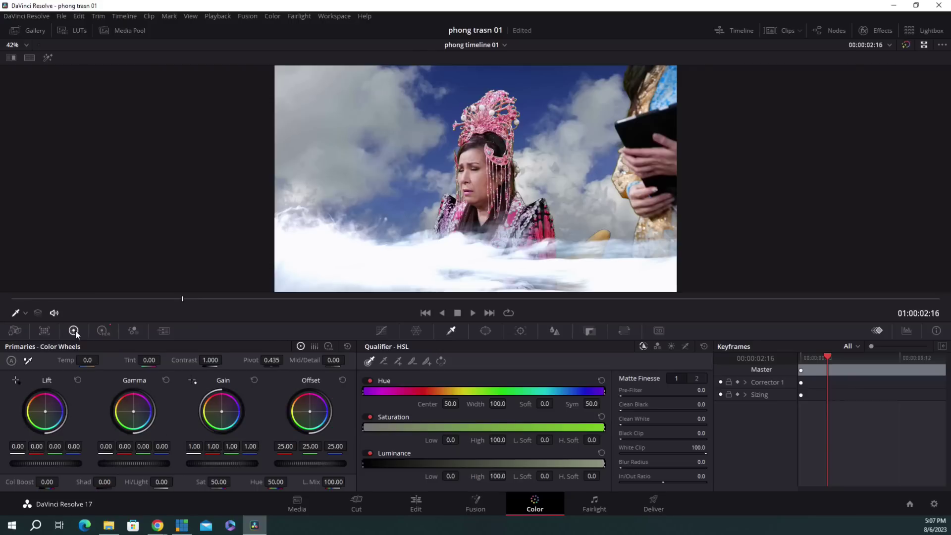
- Set the clip's primary grade to contrast 0.964, pivot 0.201, temperature 570 and tint -29
left_click_drag(208, 361, 225, 360)
mouse_move(147, 360)
left_mouse_down()
mouse_move(173, 360)
mouse_move(149, 362)
left_mouse_up()
left_click_drag(89, 363, 109, 364)
left_click_drag(276, 369, 270, 368)
left_click_drag(210, 360, 196, 360)
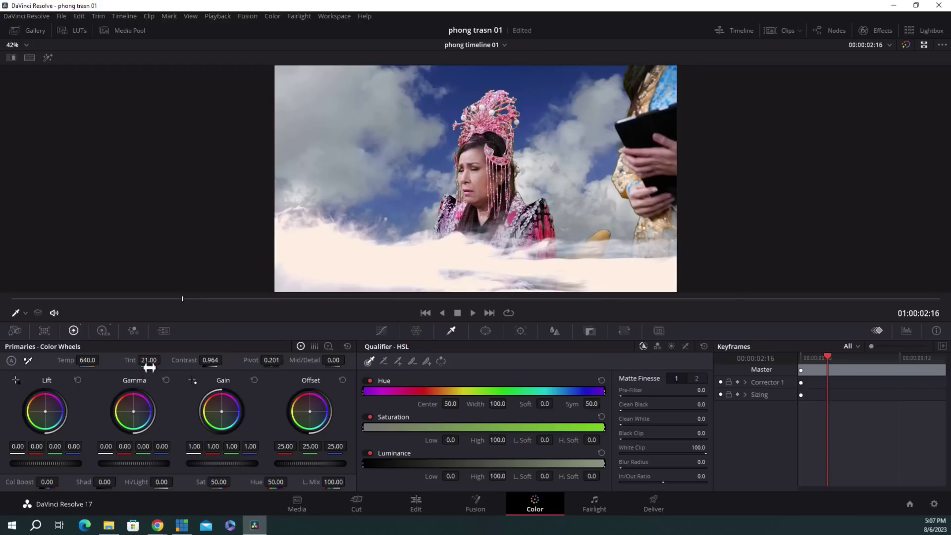
left_click_drag(148, 360, 138, 360)
mouse_move(88, 360)
left_mouse_down()
mouse_move(102, 359)
mouse_move(86, 360)
left_mouse_up()
- On the Edit page, set the fog clip's vertical position to -174 and play the composite from the timeline start
left_click(417, 508)
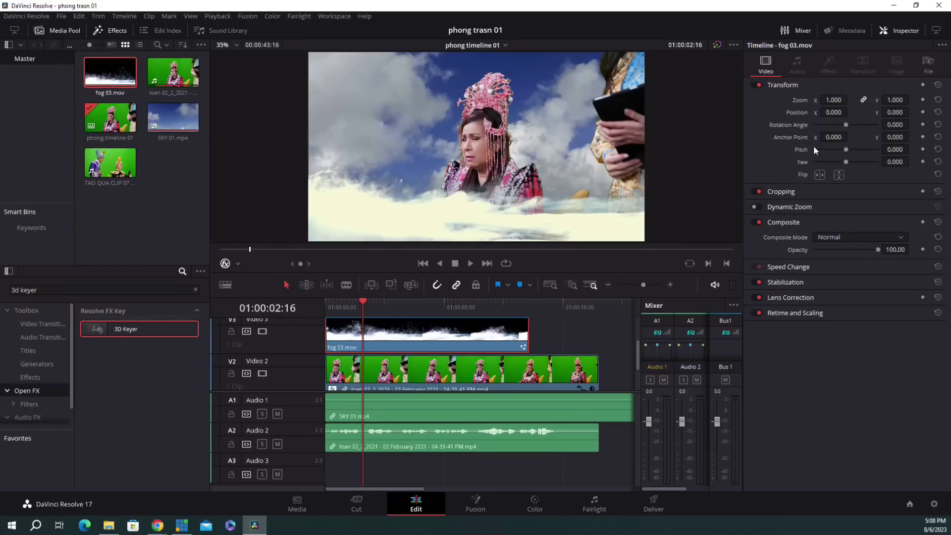
left_click_drag(894, 113, 911, 112)
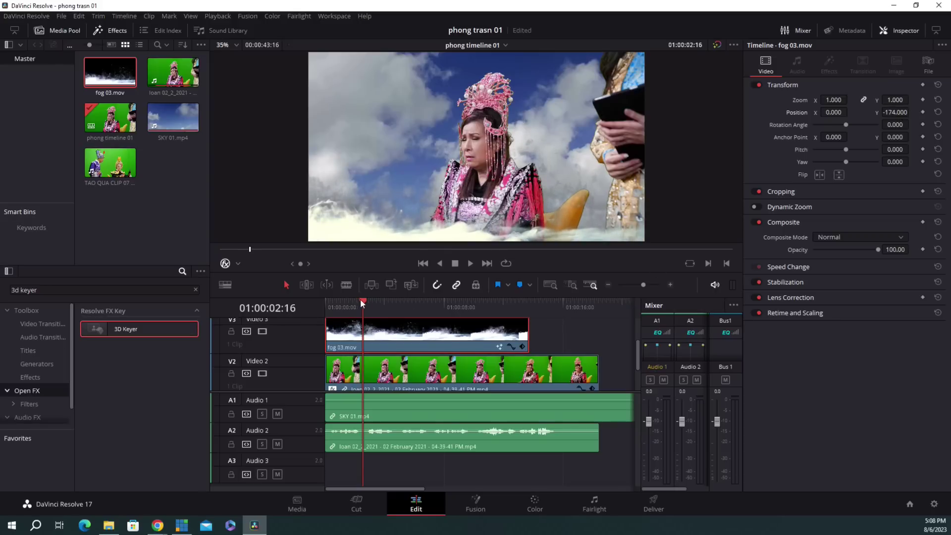
left_click_drag(360, 299, 278, 299)
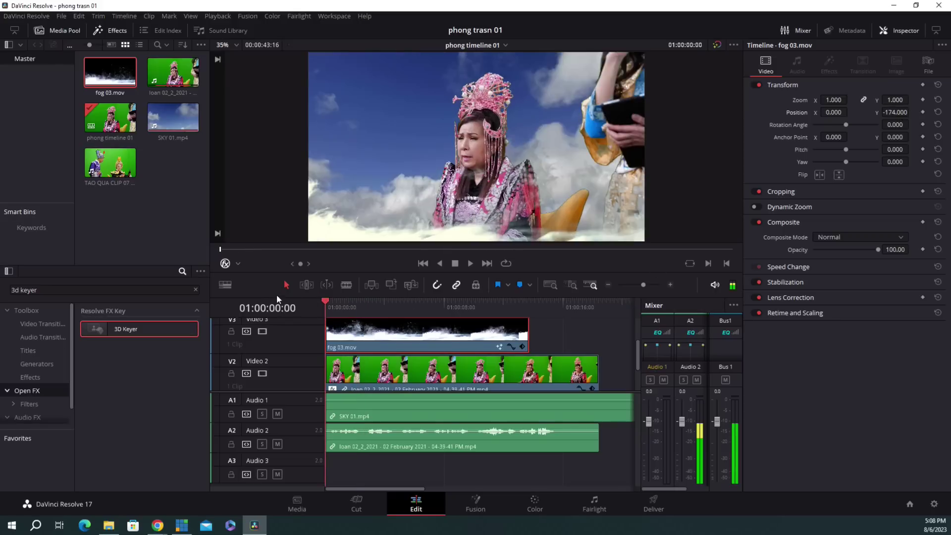
left_click(470, 263)
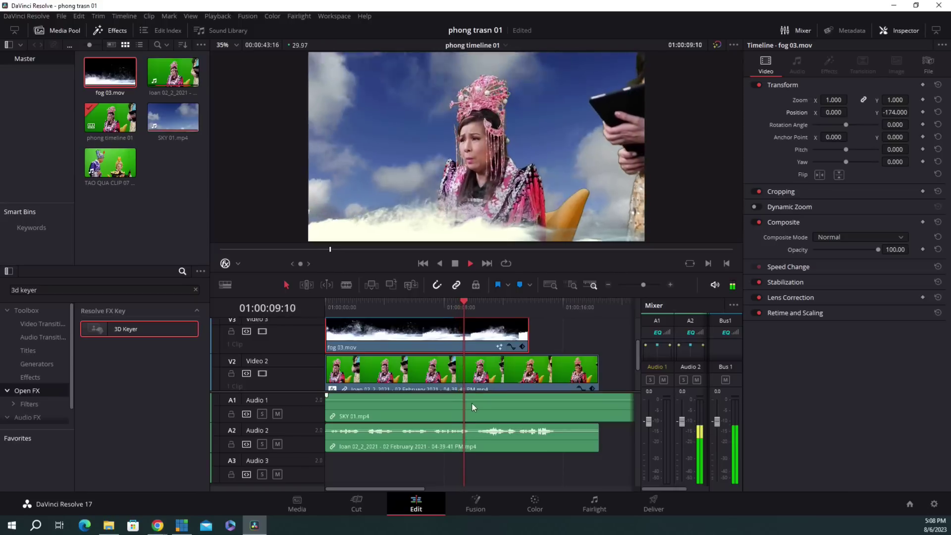
key("space")
scroll(638, 353, "down", 1)
scroll(637, 352, "down", 2)
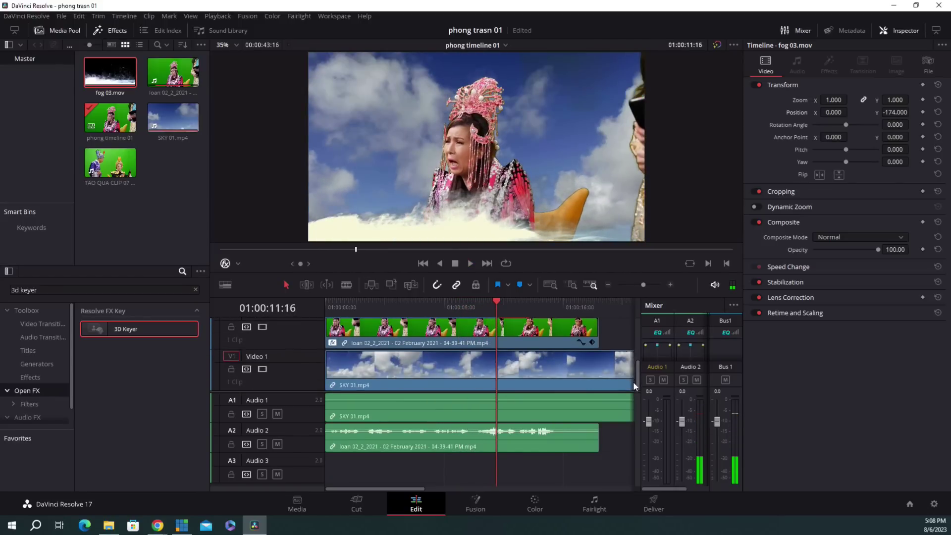
- Slow down the SKY 01.mp4 clip on Video 1 and play the composite from the timeline start
left_click_drag(493, 302, 402, 302)
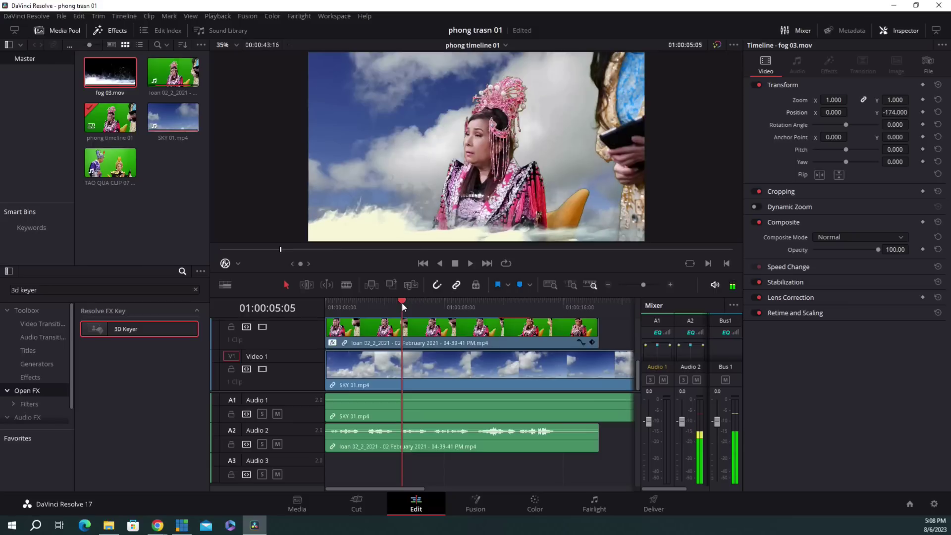
left_click(447, 372)
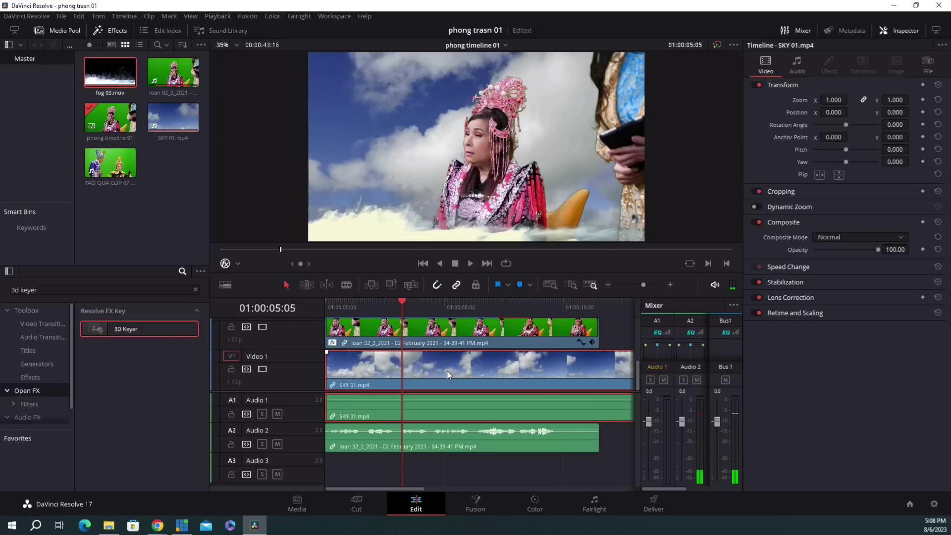
right_click(448, 370)
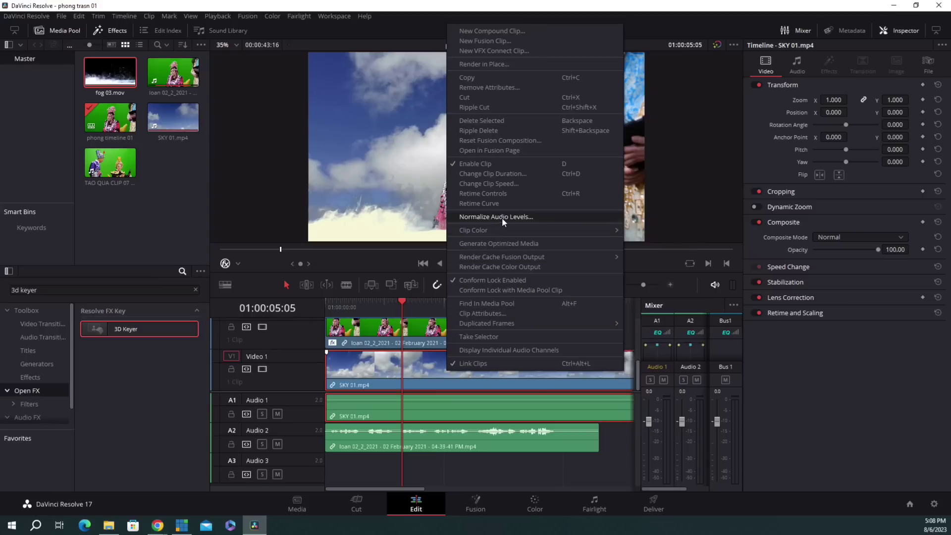
left_click(500, 185)
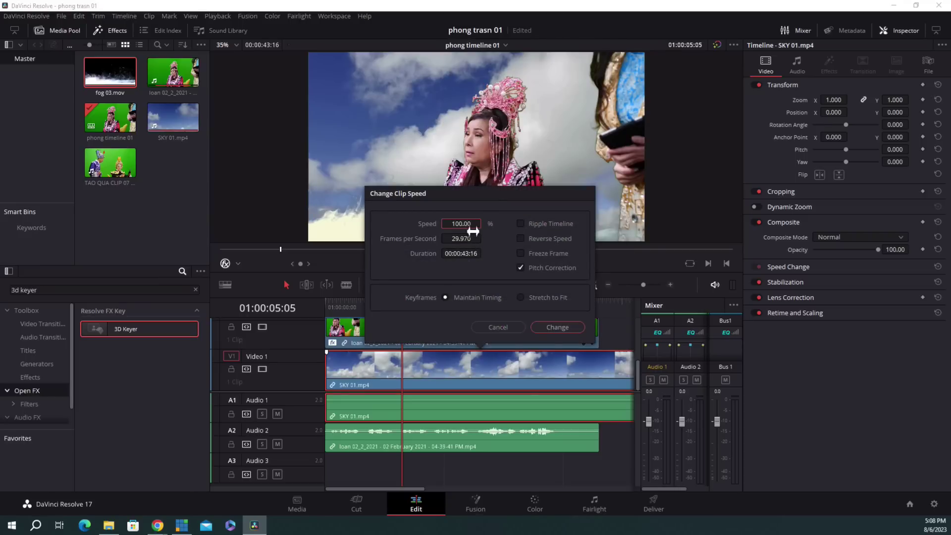
left_click_drag(474, 229, 446, 229)
left_click(554, 327)
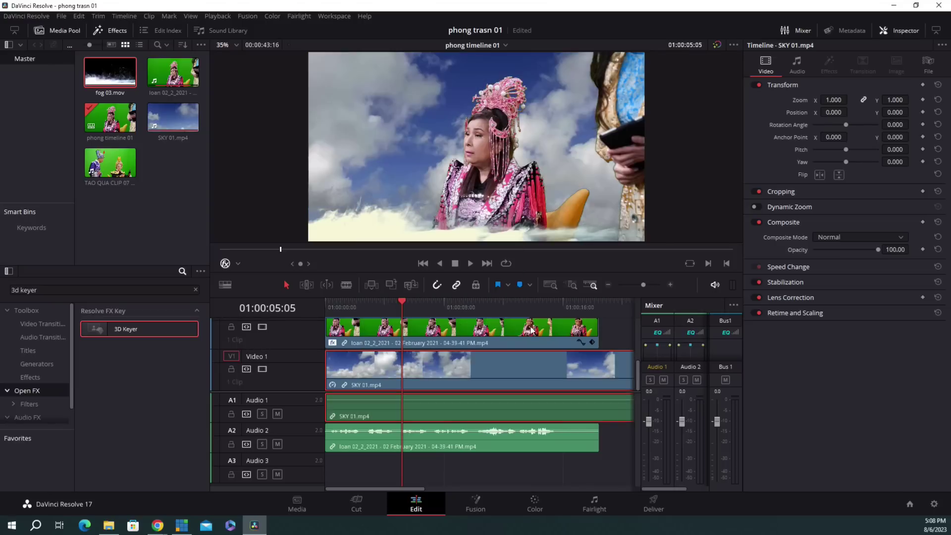
left_click(400, 299)
key("Home")
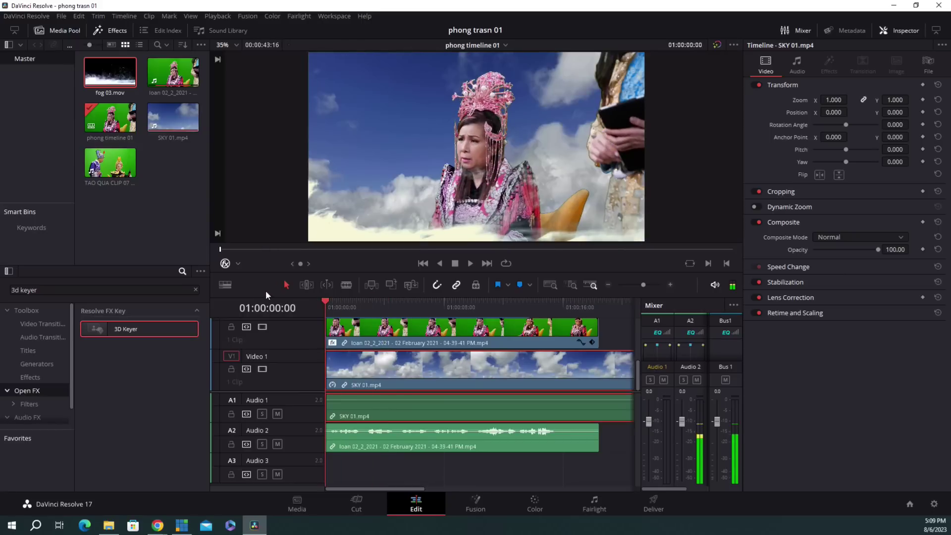
key("space")
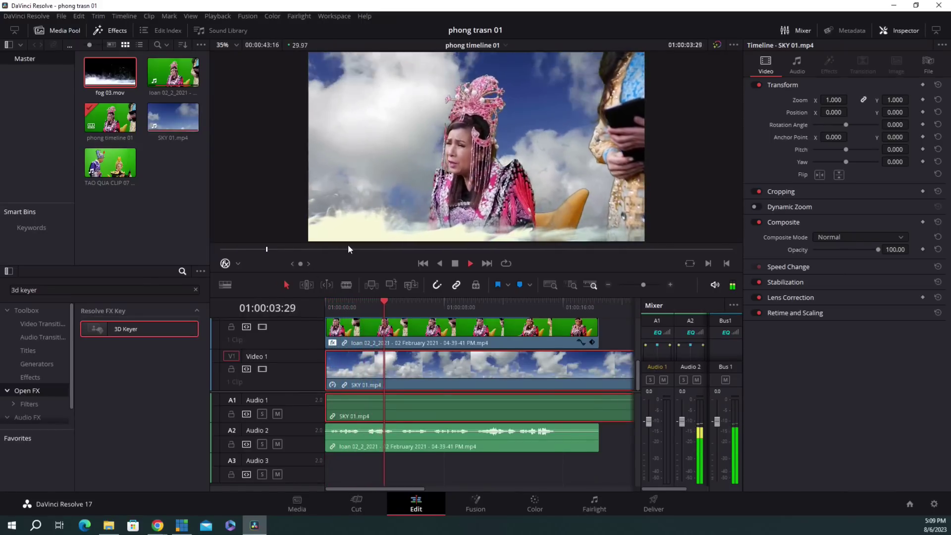
key("space")
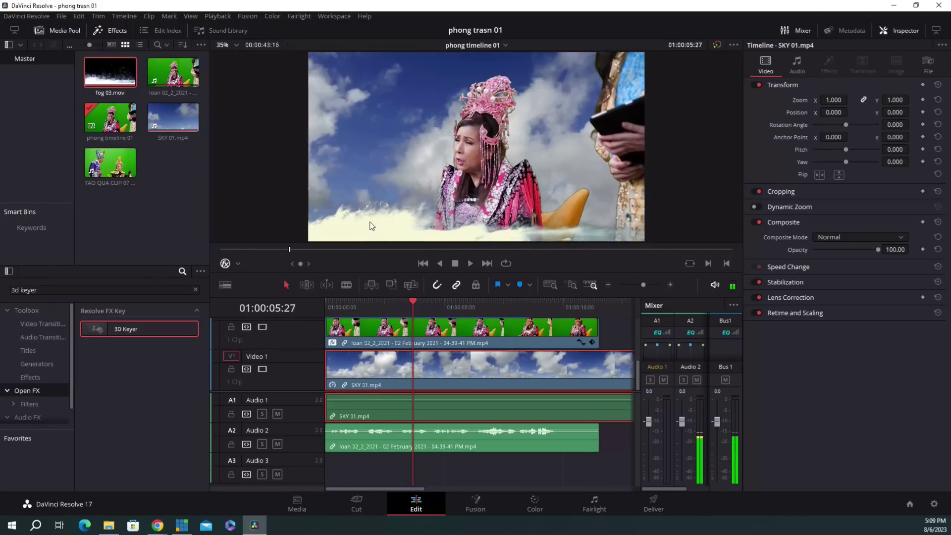
- Set the clip speed of SKY 01.mp4 to 30% and preview the composite from the timeline start
right_click(434, 363)
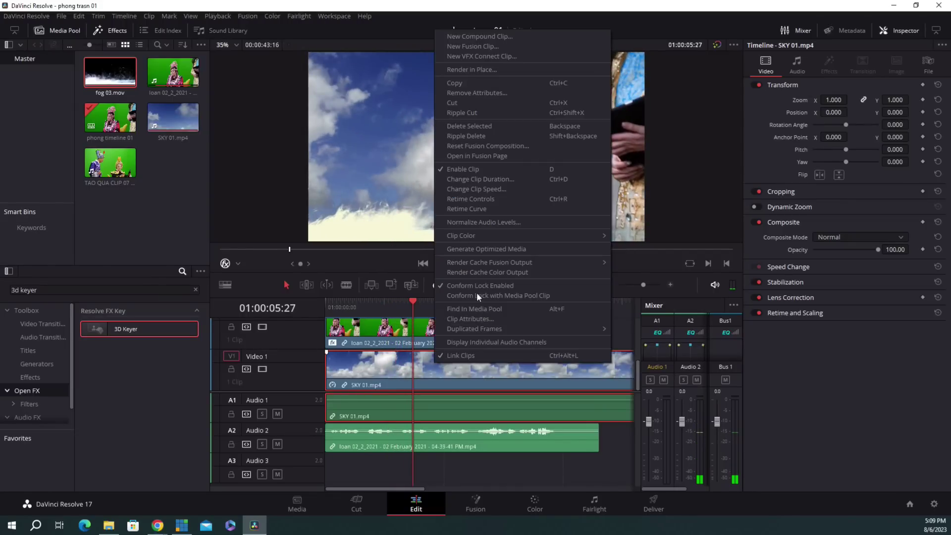
left_click(480, 189)
left_click_drag(468, 228, 484, 224)
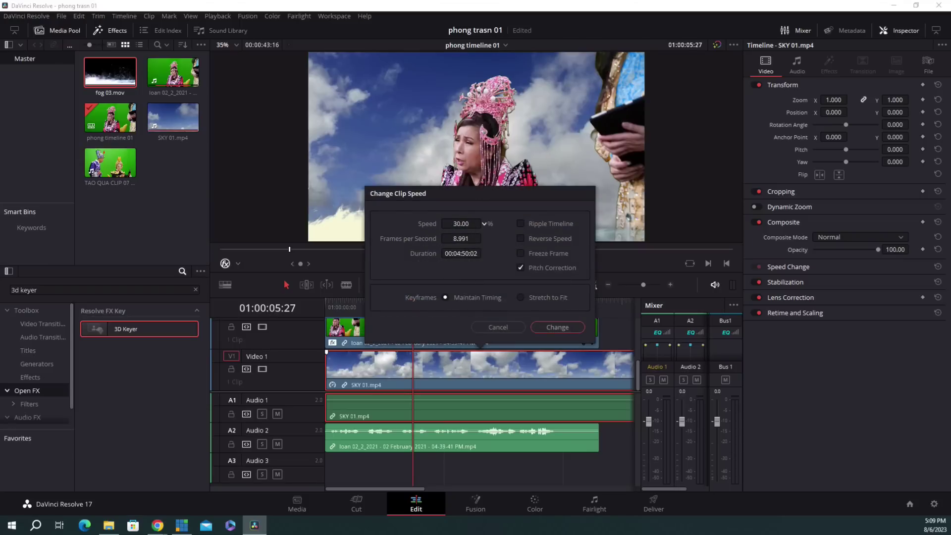
left_click(542, 326)
key("Home")
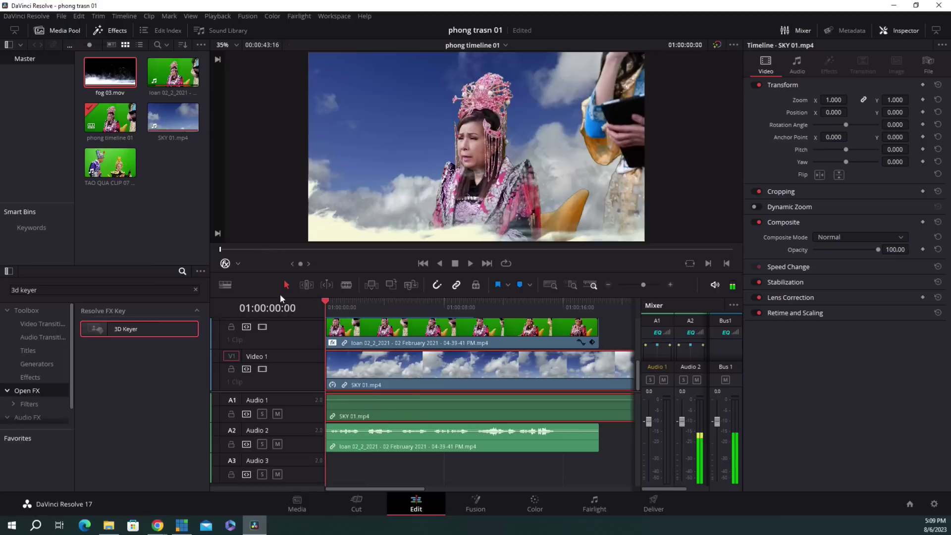
key("space")
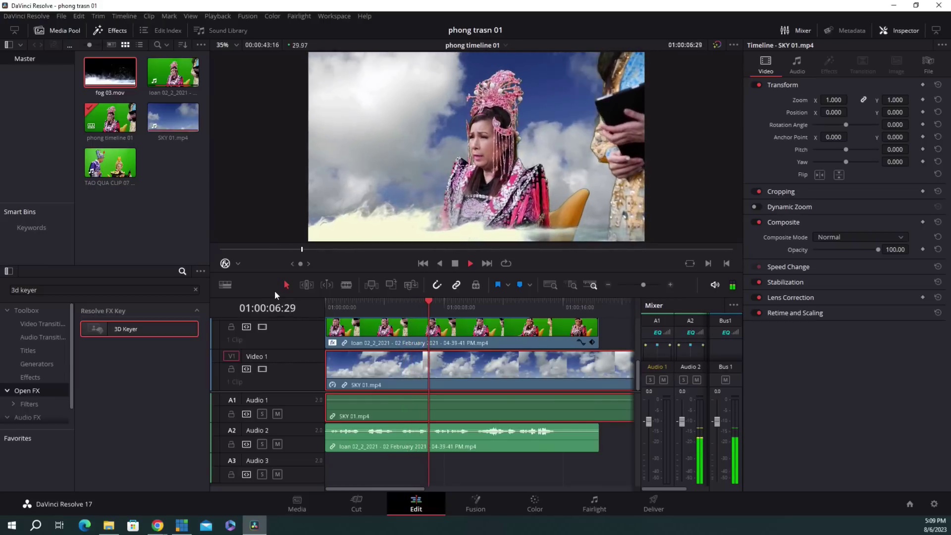
key("space")
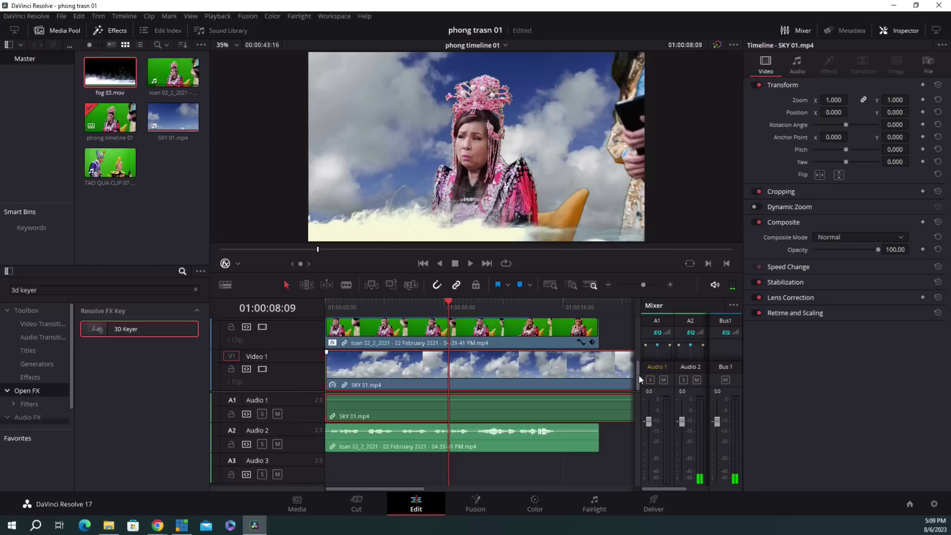
- In the Video 3 fog clip's Fusion composition, raise the Luma Keyer's Low threshold to 0.261
left_click_drag(637, 376, 639, 315)
left_click(492, 372)
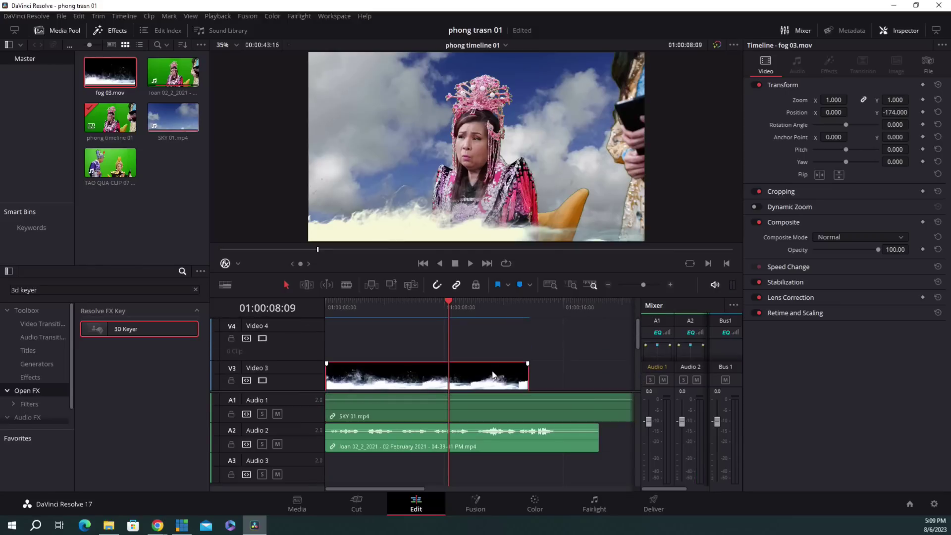
left_click(477, 508)
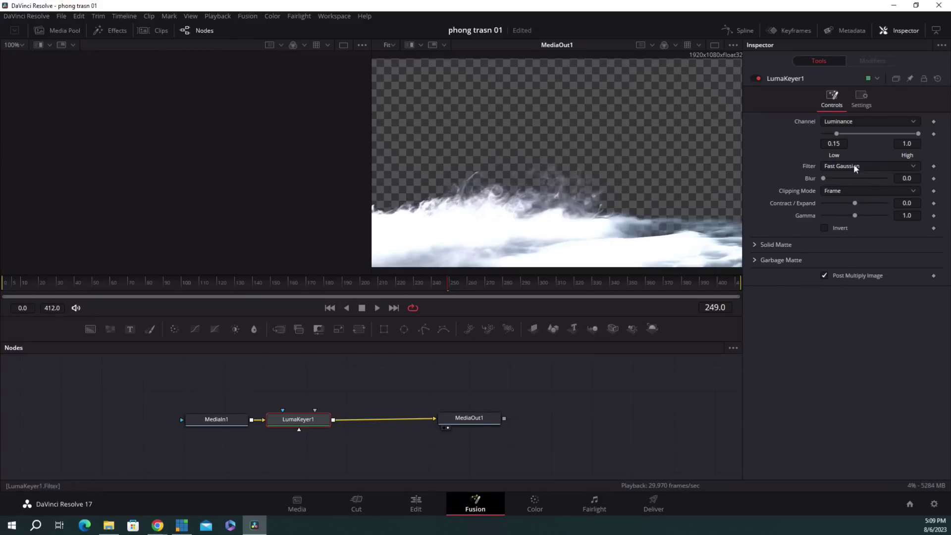
left_click_drag(836, 137, 837, 141)
left_click_drag(835, 134, 846, 133)
- Play the composite on the Edit page from the timeline start to check the fog, and stop at 01:00:02:06
left_click(420, 508)
left_click_drag(442, 302, 290, 307)
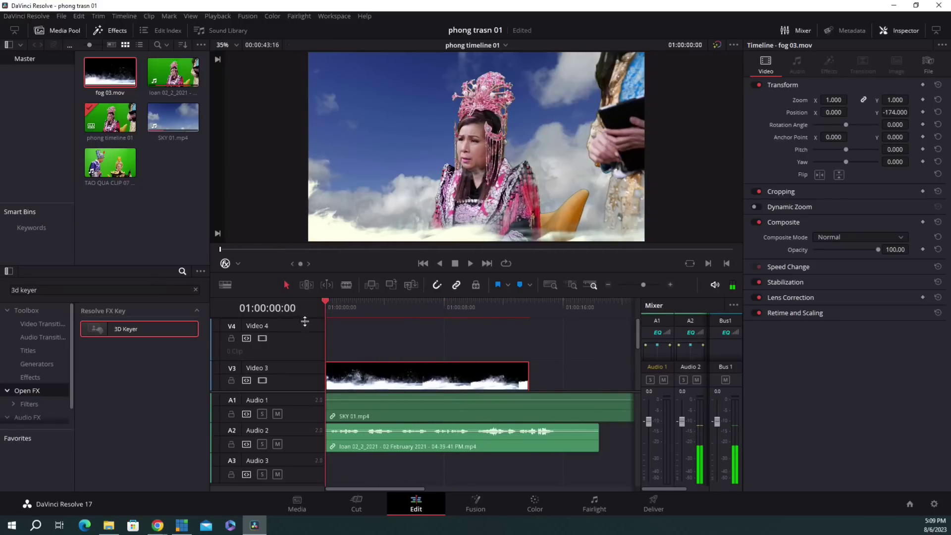
key("space")
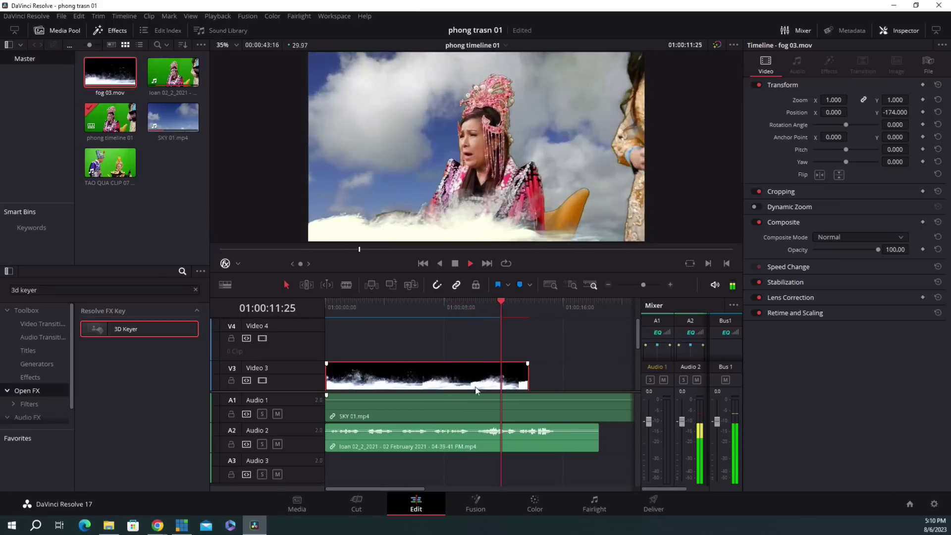
left_click_drag(439, 305, 325, 317)
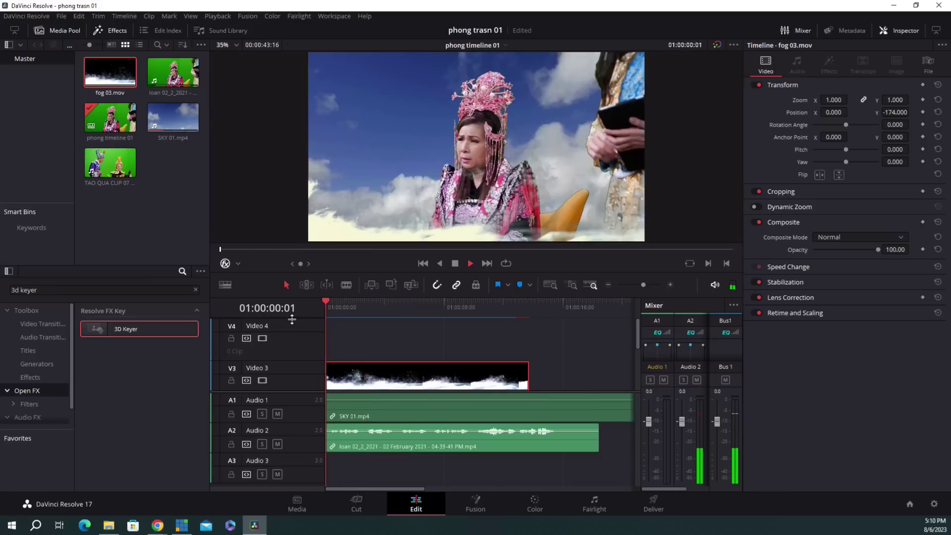
key("space")
key("space")
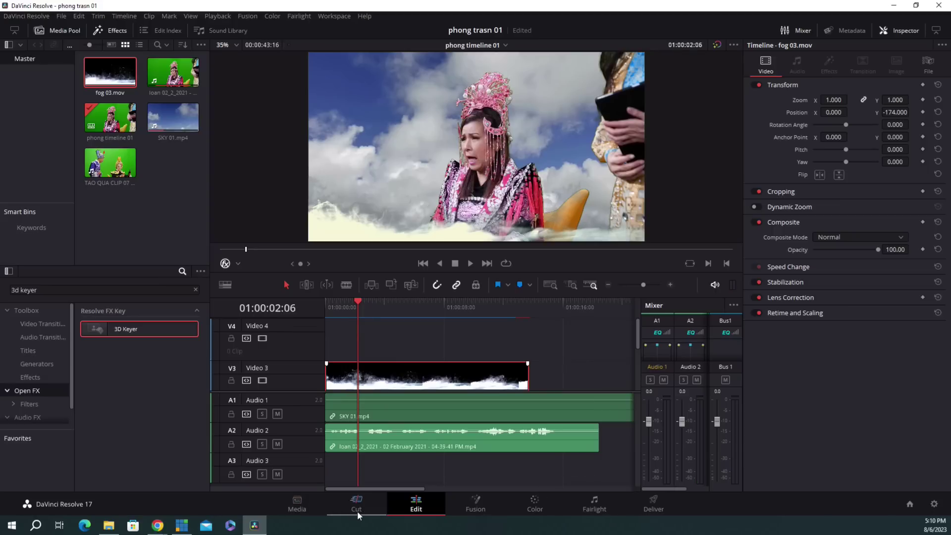
- Review the fog clip's keyer node in Fusion and open its primary grade on the Color page
left_click(478, 504)
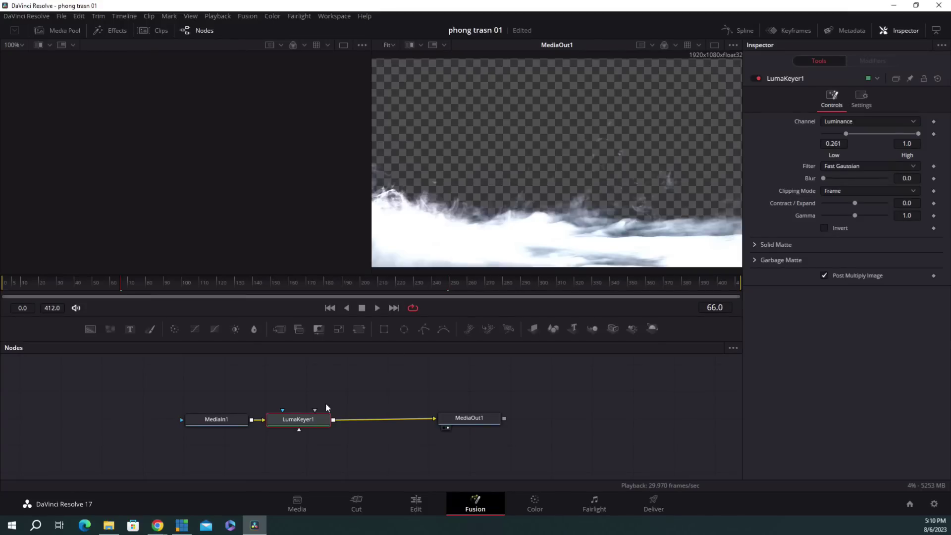
left_click(534, 510)
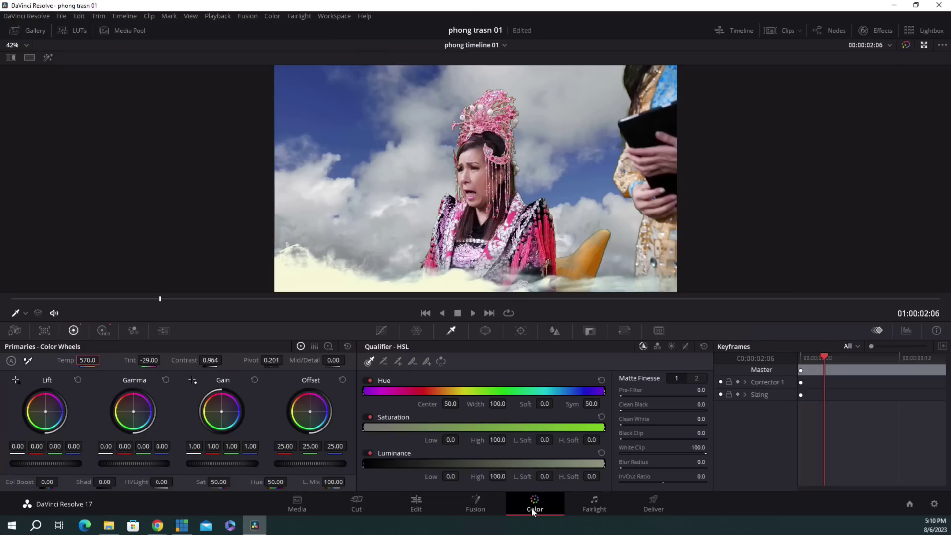